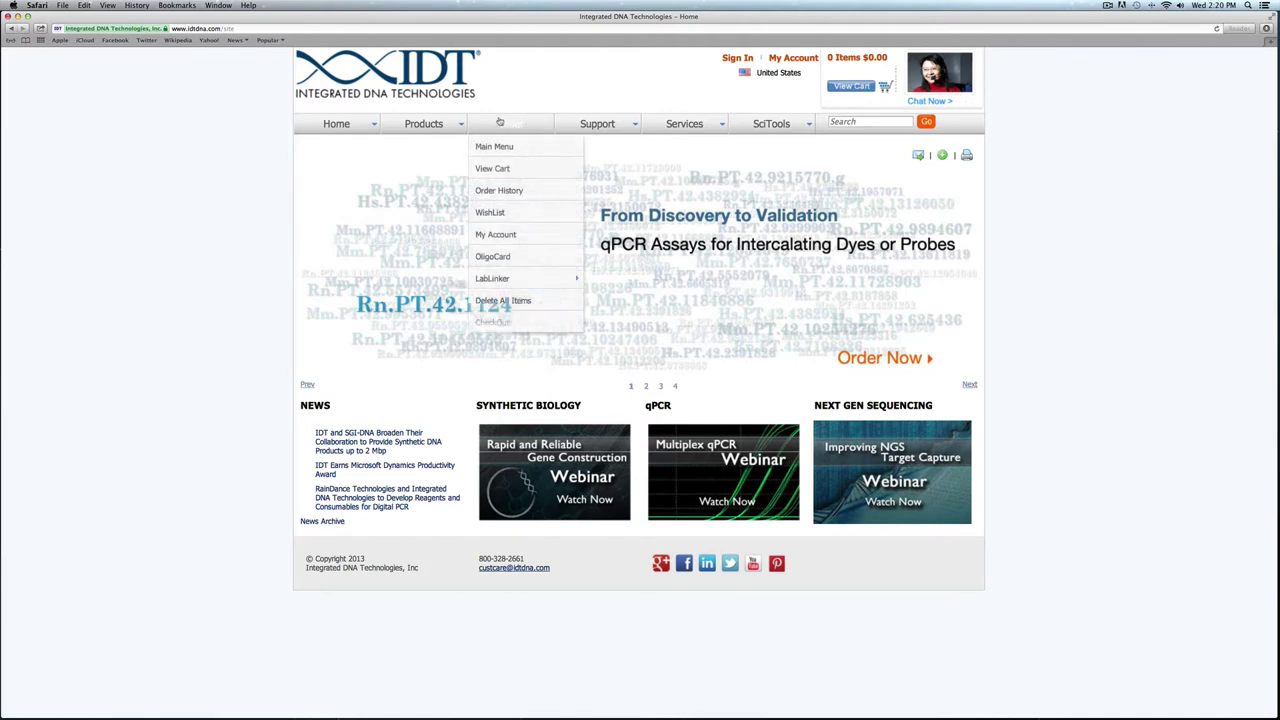
Step: Go to PrimeTime qPCR Assays and Primers under Products > Gene Expression and scroll to Ordering
mouse_move(426, 122)
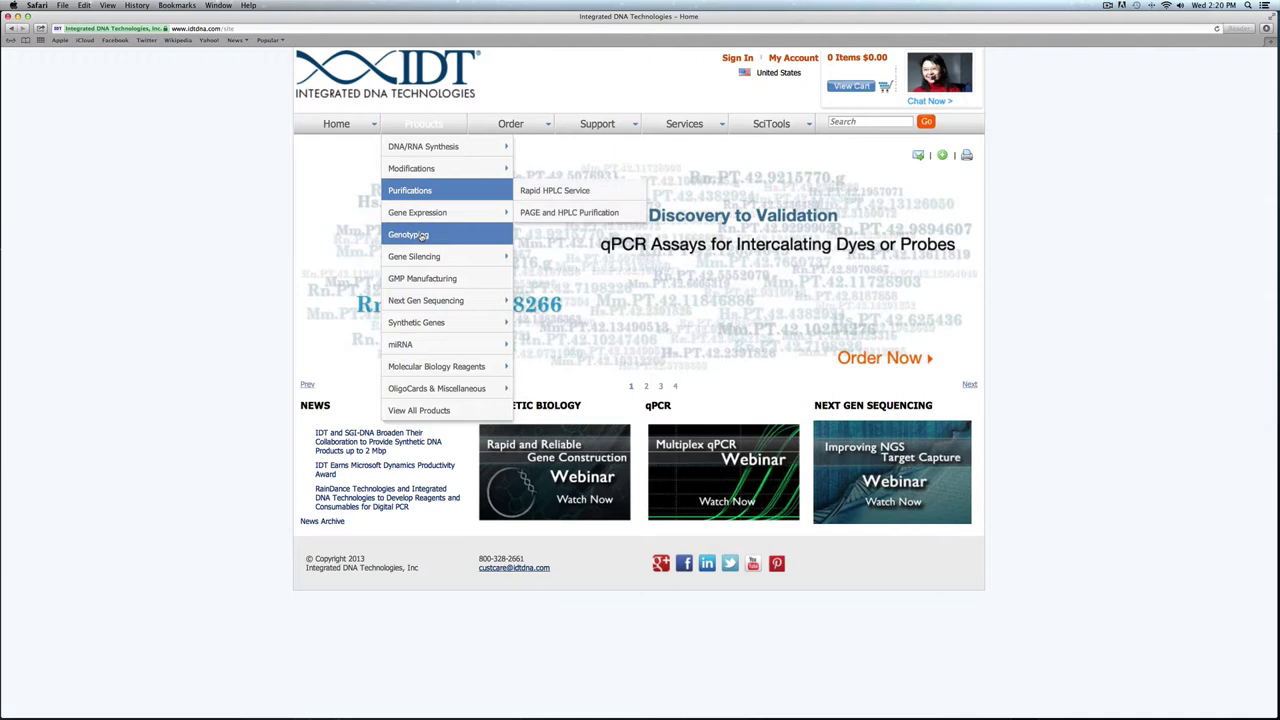
mouse_move(424, 257)
mouse_move(435, 218)
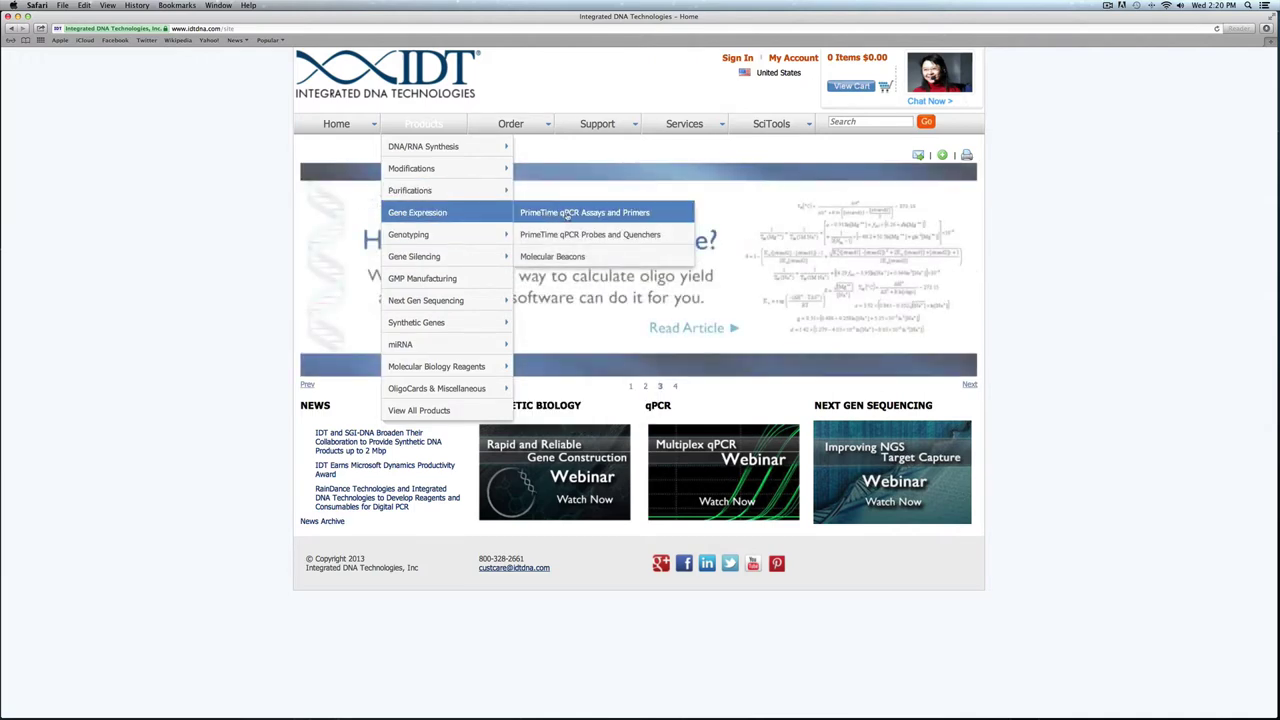
click(630, 214)
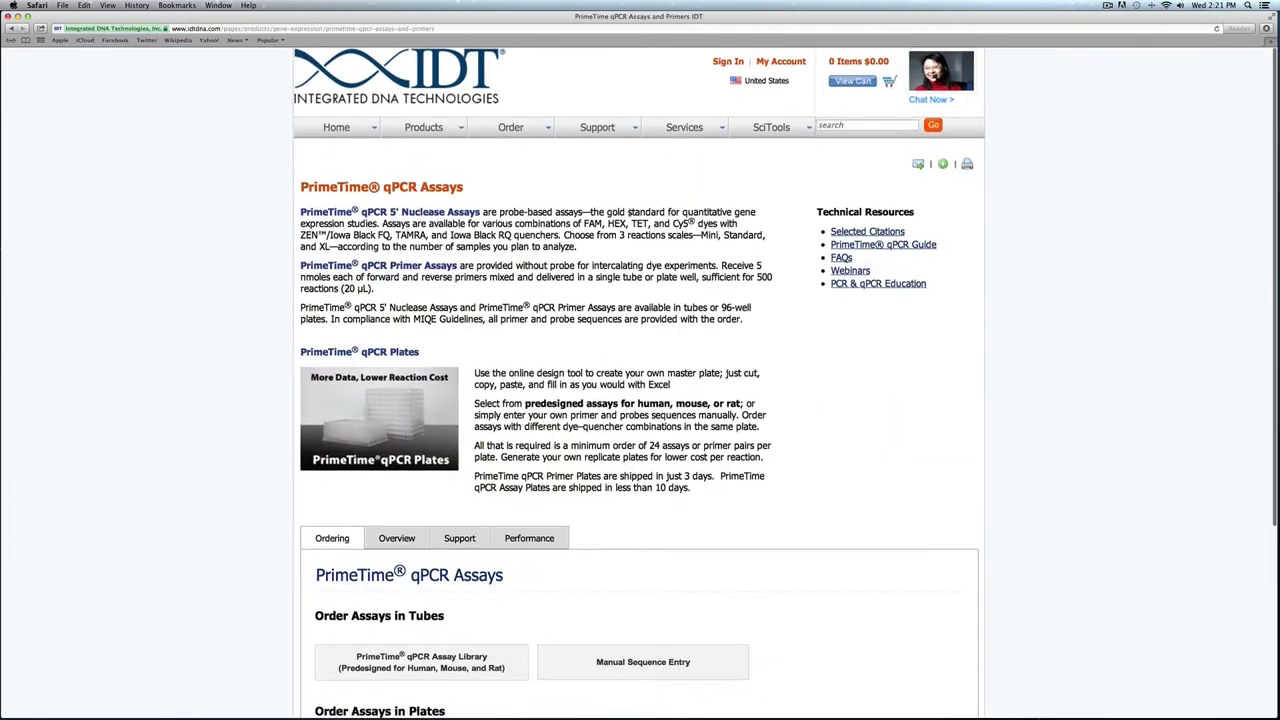
scroll(630, 214, down, 5)
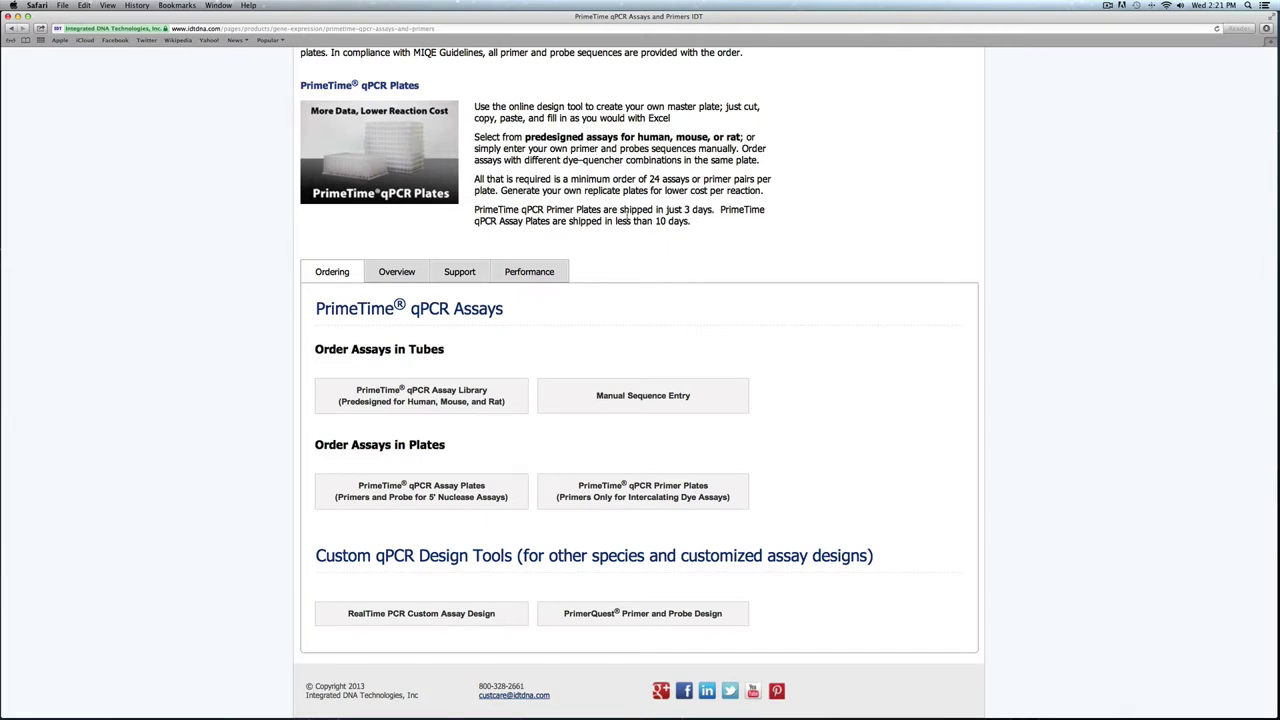
Step: Start a PrimeTime qPCR assay plate and rename it from 'Select Plate' to 'Example'
click(476, 487)
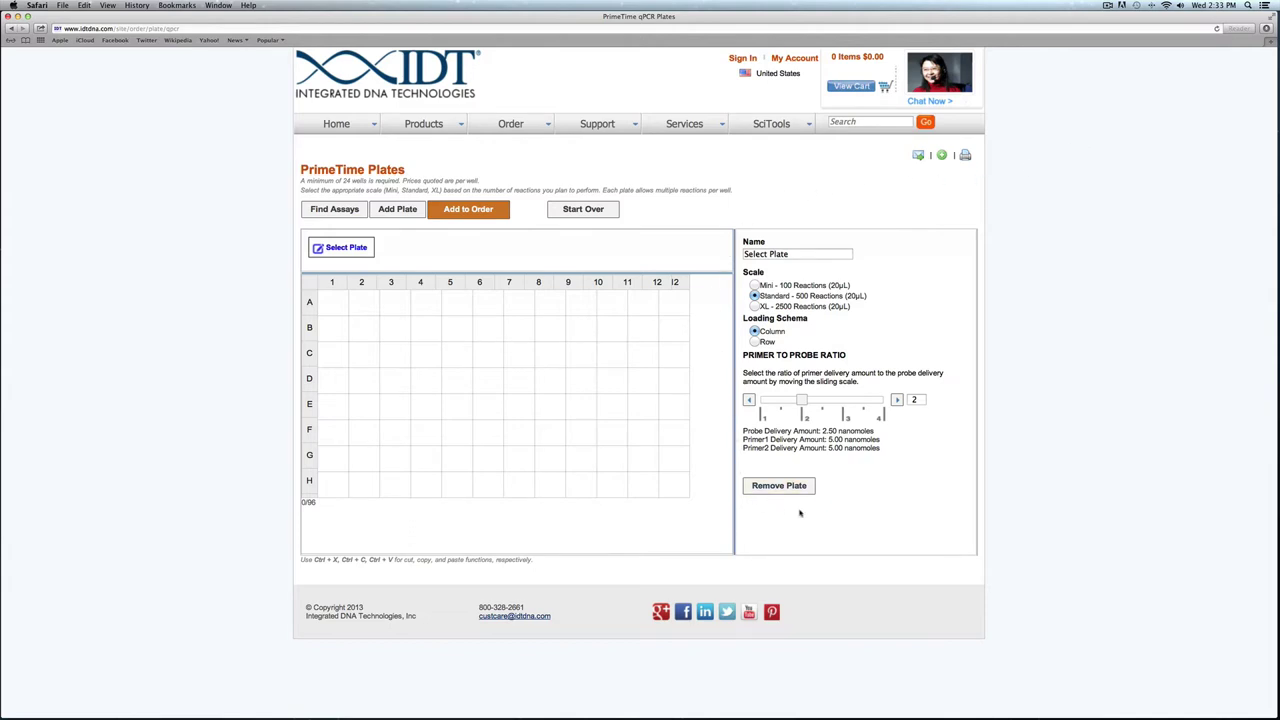
double_click(780, 253)
key(super+a)
key(BackSpace)
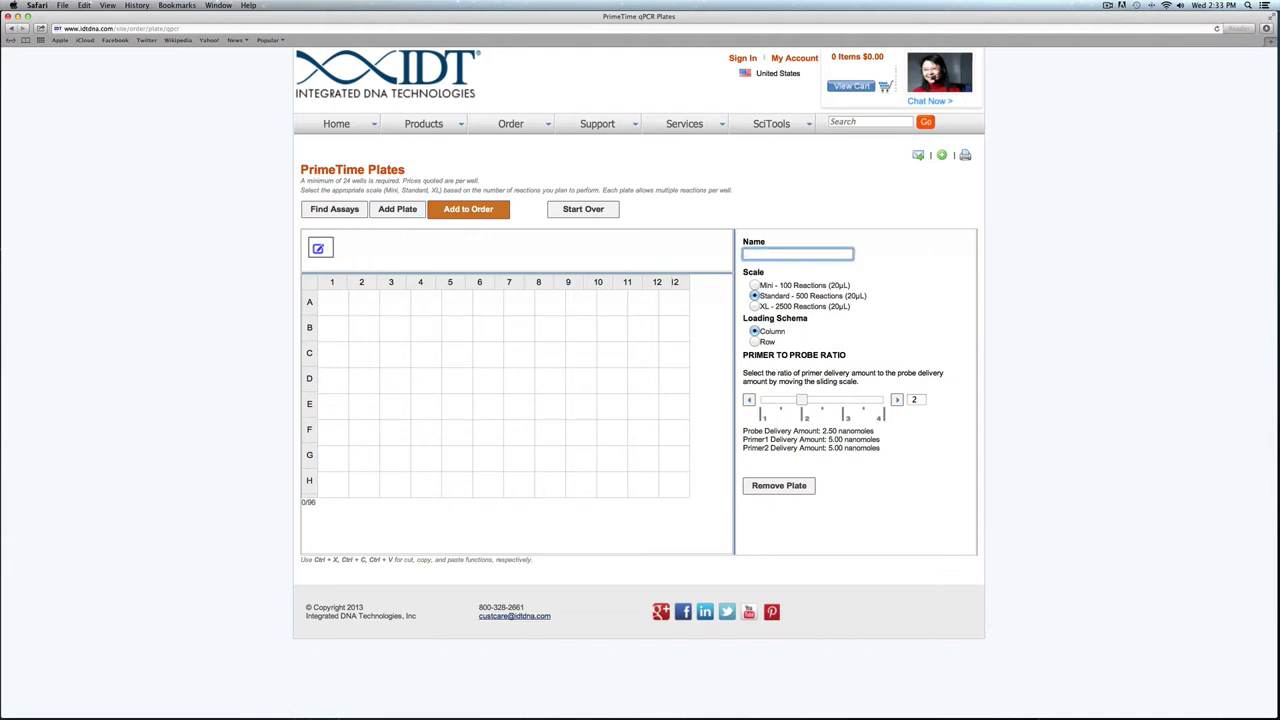
text(Example)
click(805, 399)
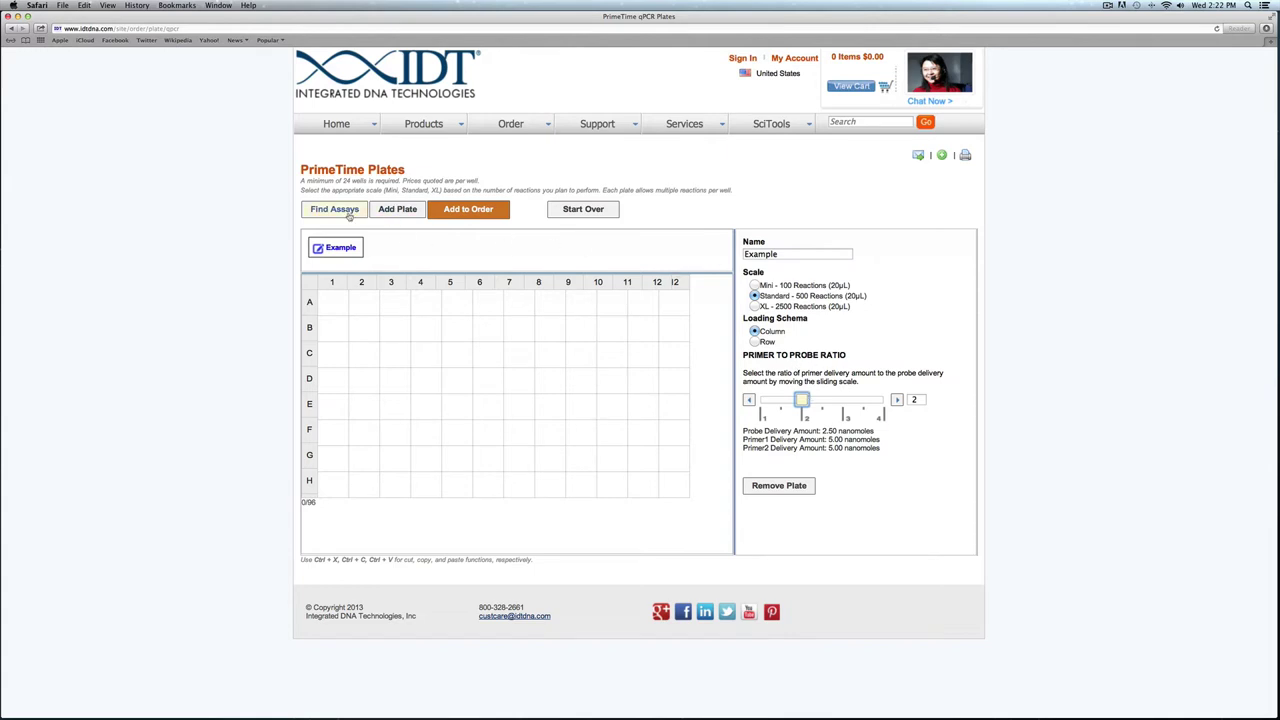
Step: Paste the 15-gene list (CD40LG–TNFSF8) from Word into Batch Query and clear the top-3 limit
click(318, 209)
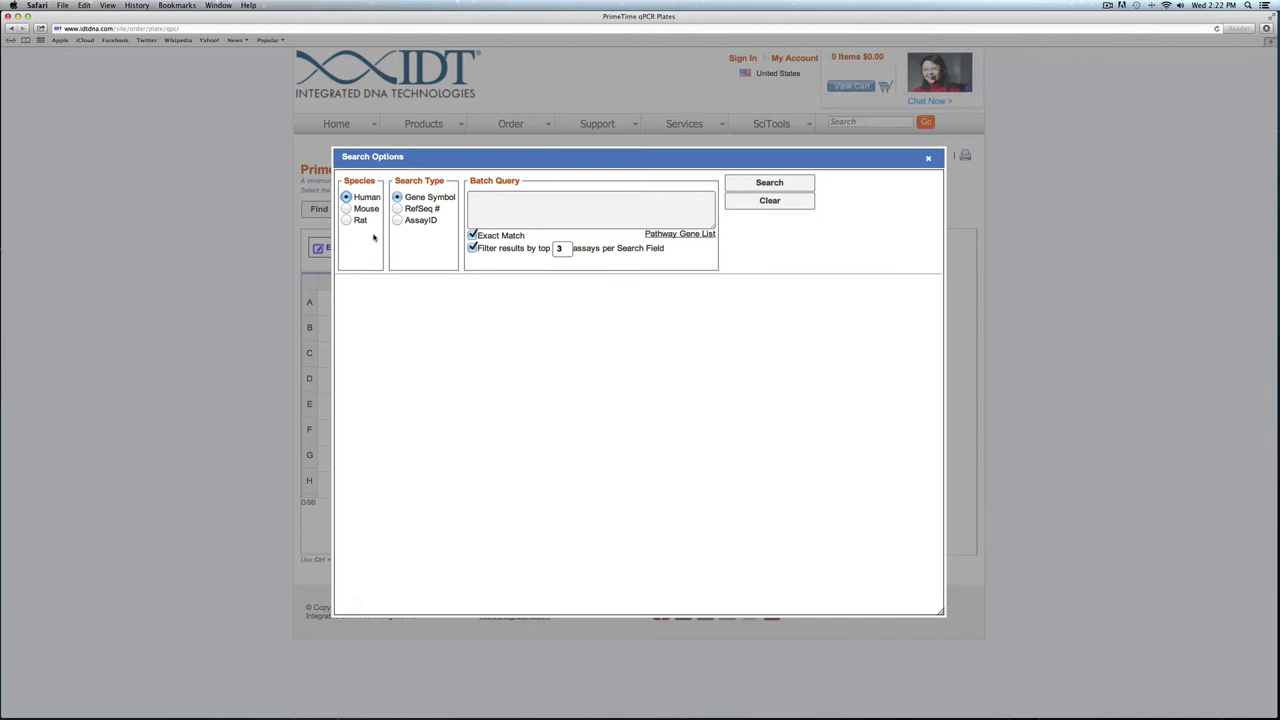
click(532, 209)
key(super+Tab)
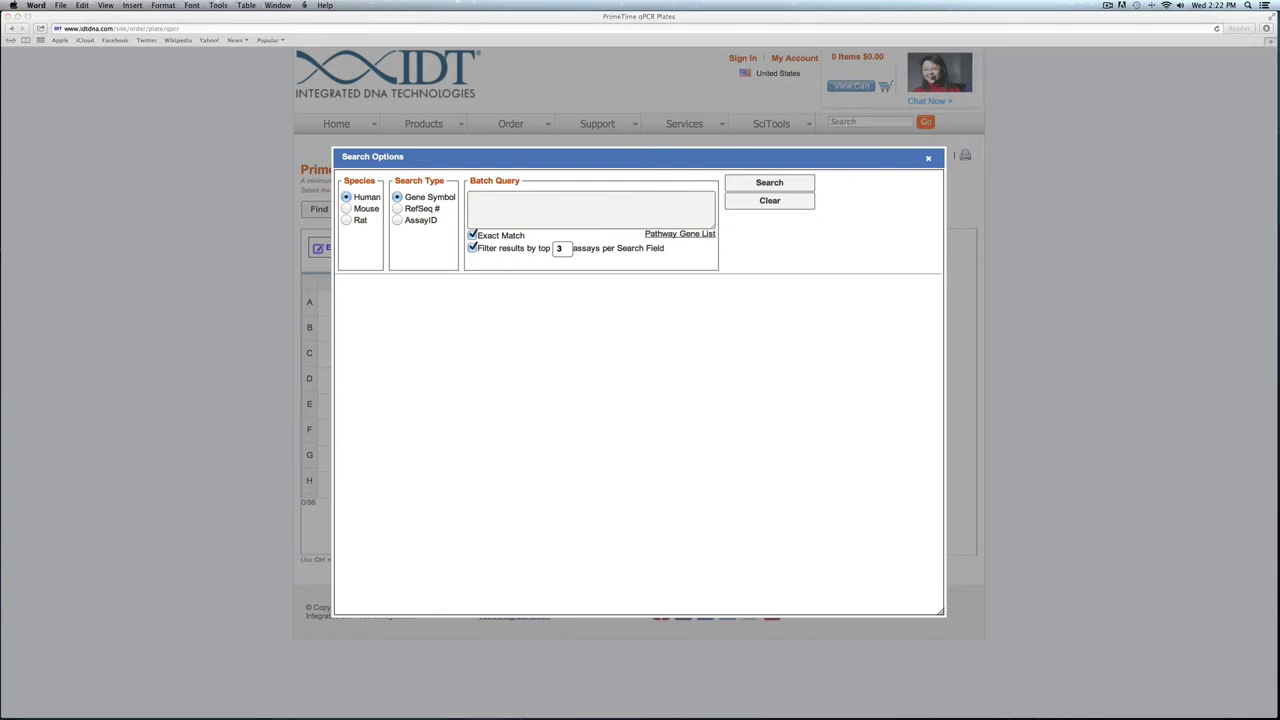
key(super+Tab)
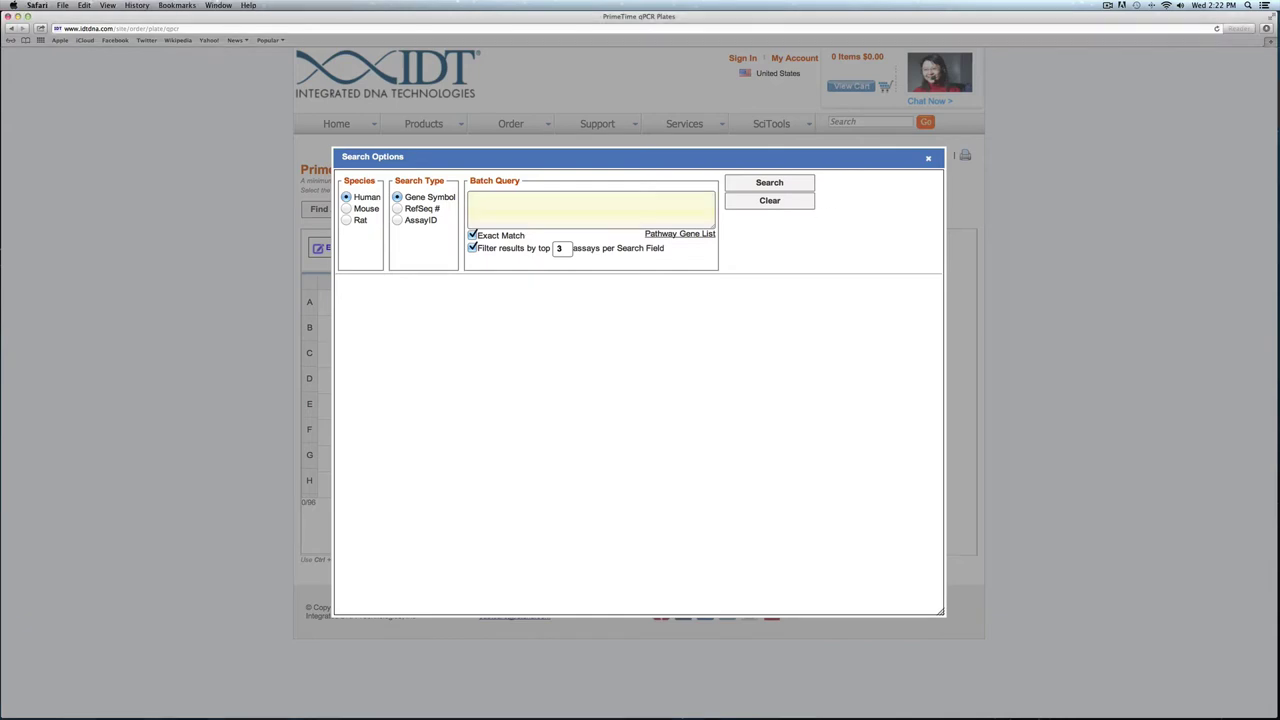
text(CD40LG, CD70, FASLG, IFNA1, IFNA2, IFNA6, IFNA7, IFNA8, IFNB1, IFNG, IL10, HPRT, LTB, TNF, TNFSF8)
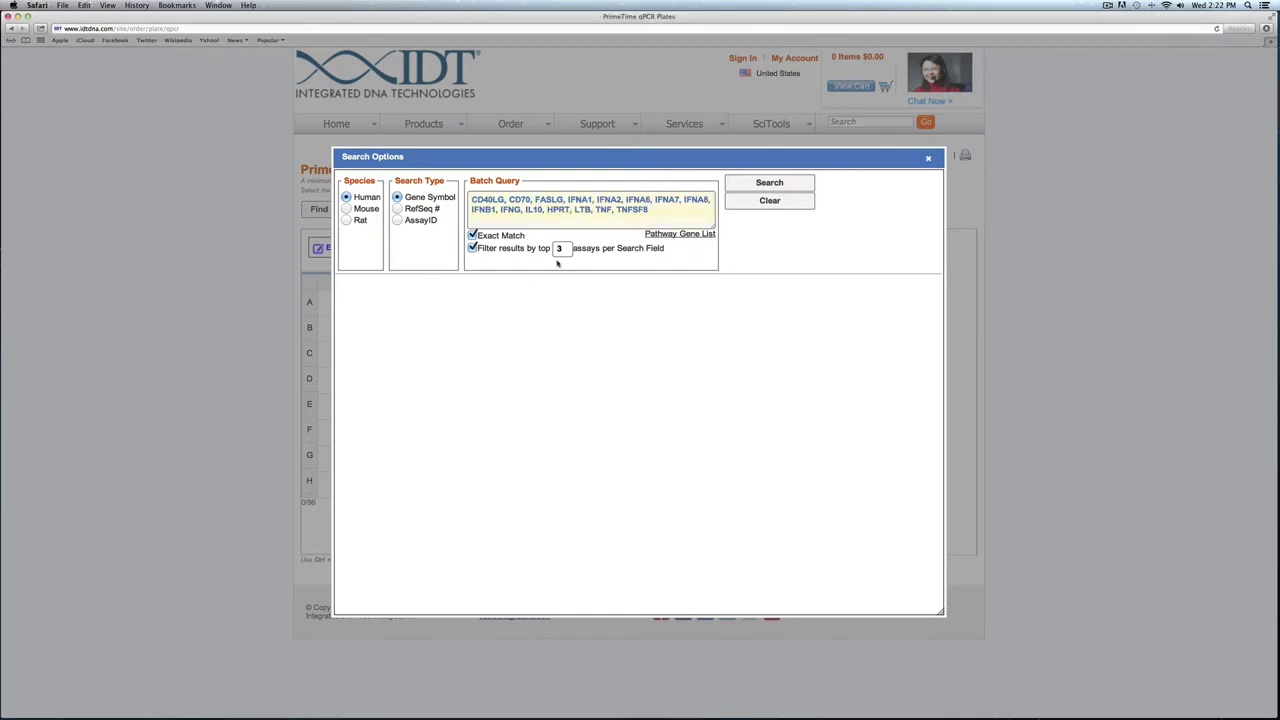
click(561, 249)
key(BackSpace)
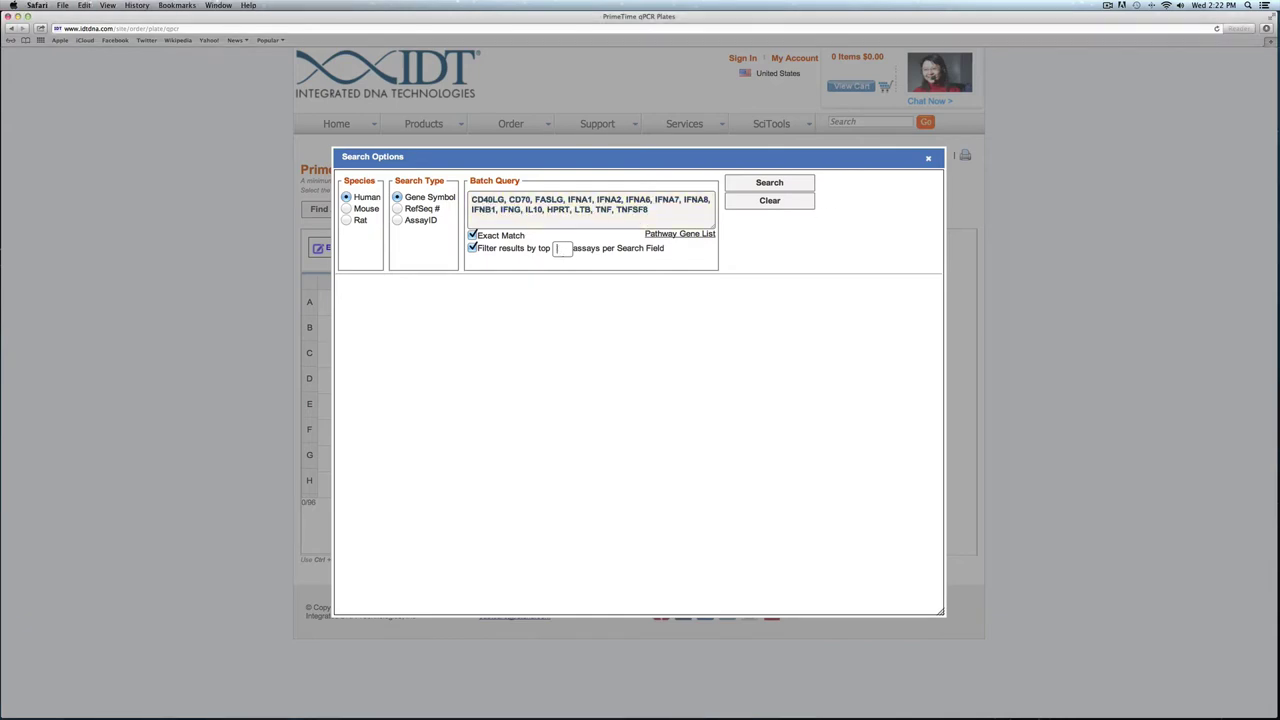
Step: Search with a top-2 limit and add the first checked assays (IFNG, FASLG, IL10) to the plate
text(2)
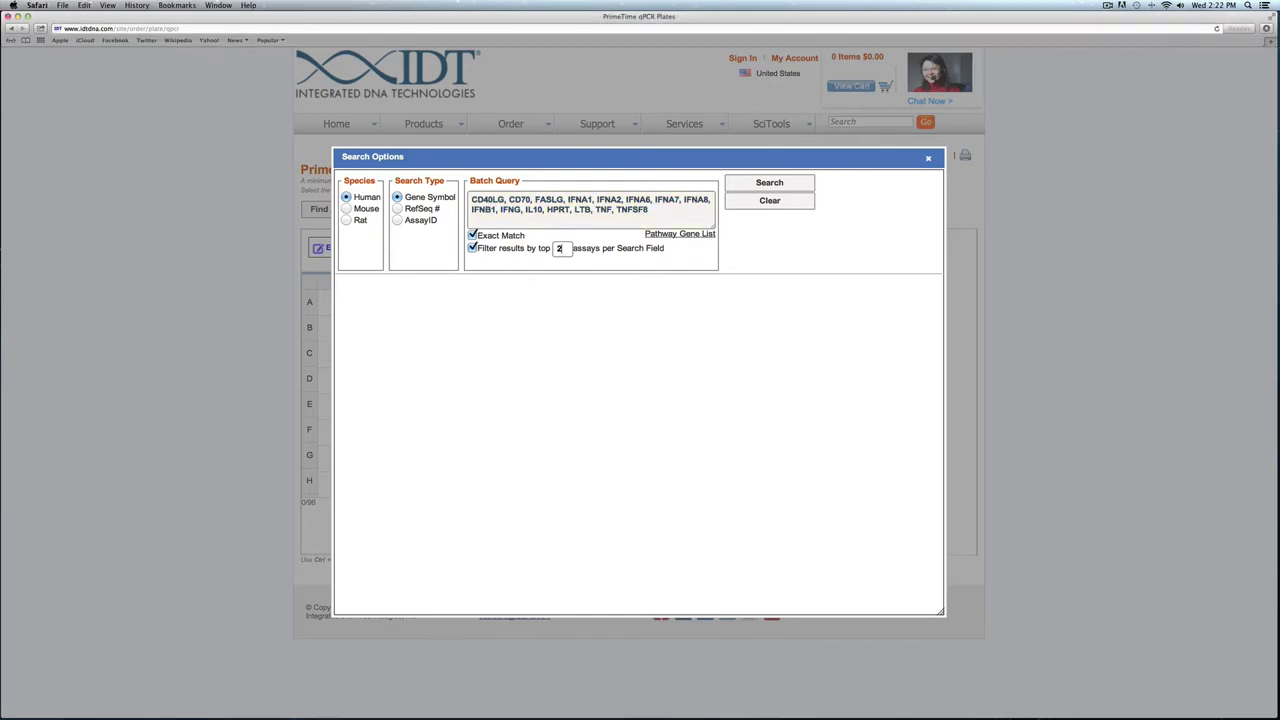
click(760, 186)
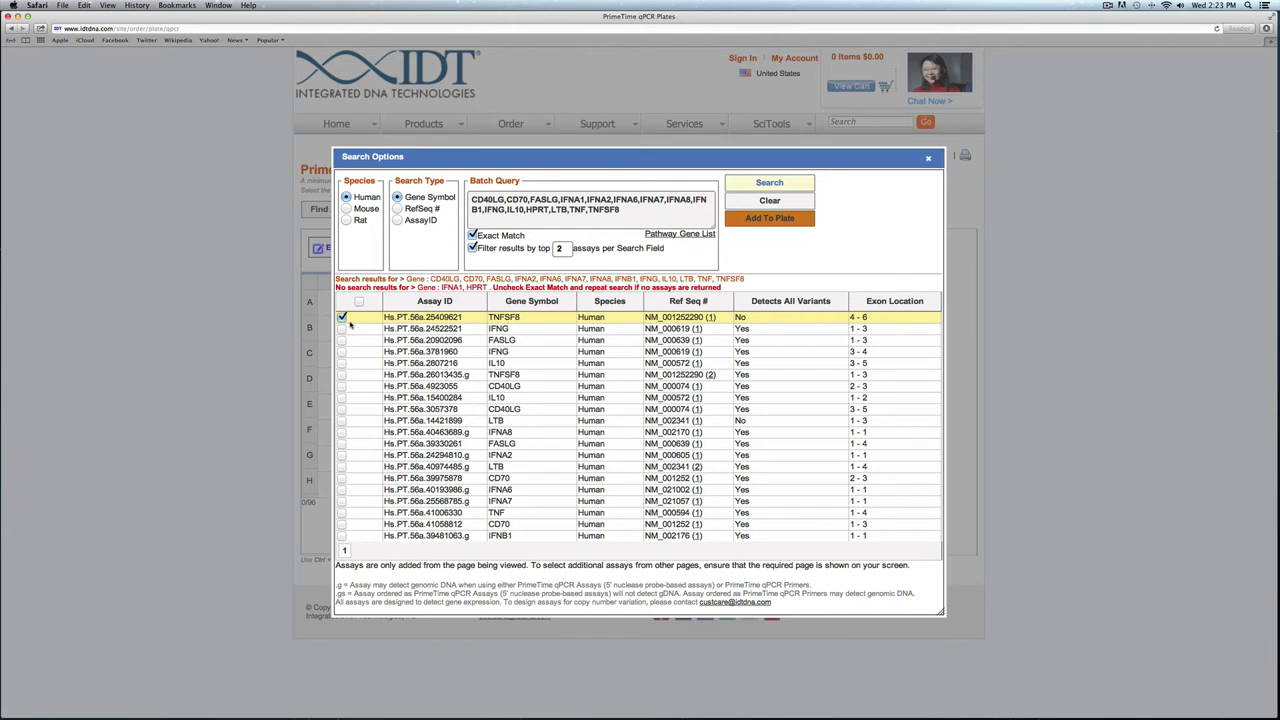
click(342, 328)
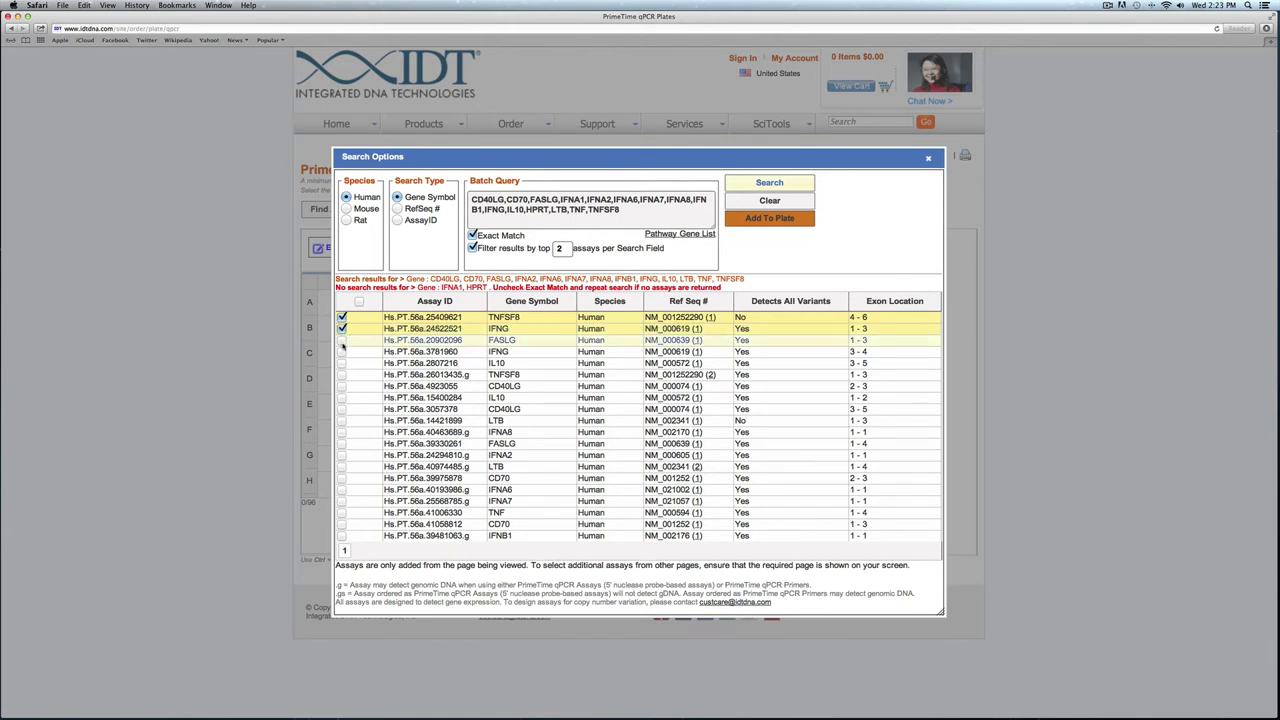
click(342, 340)
click(342, 351)
click(342, 363)
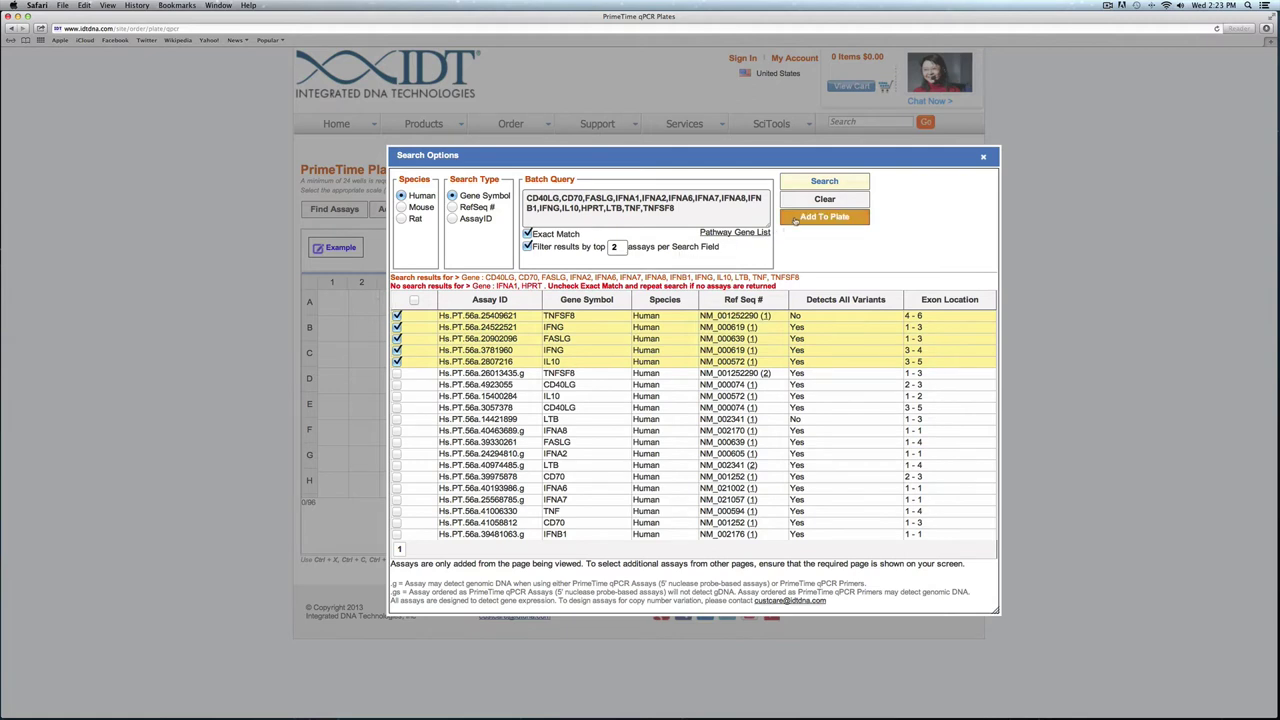
click(797, 219)
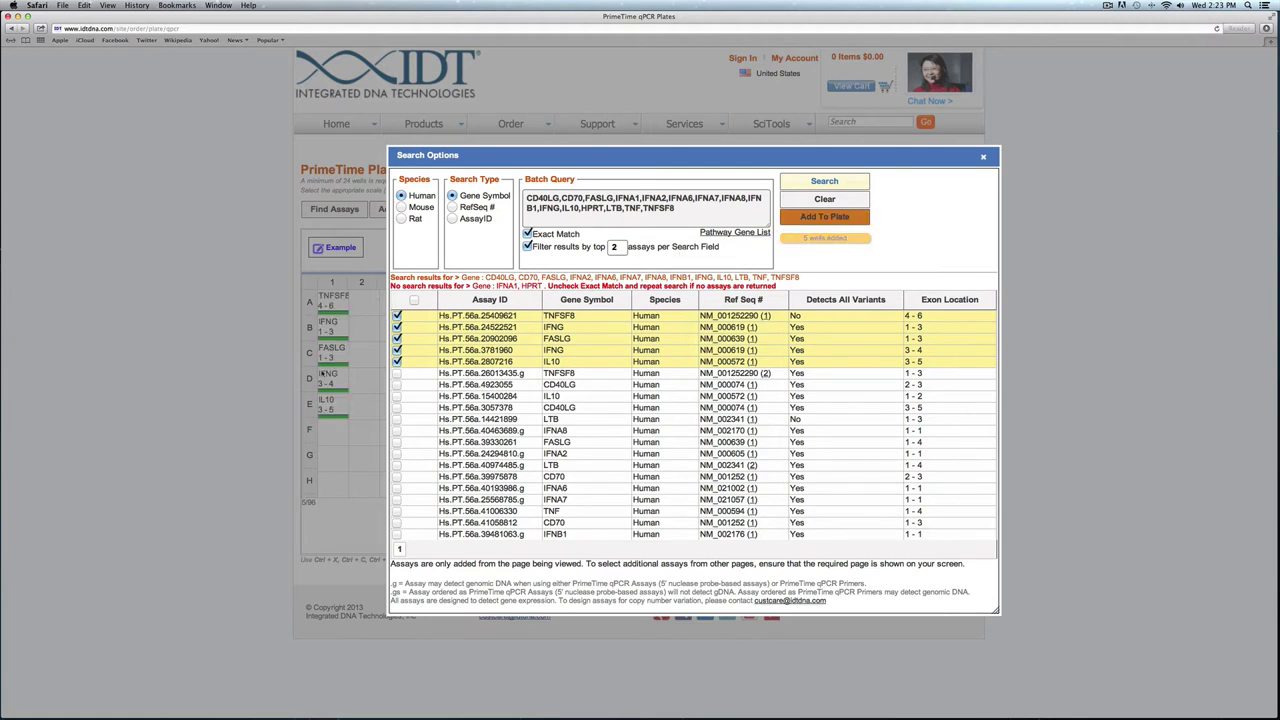
Step: Add all remaining results except the already-added TNFSF8, IFNG and FASLG assays, filling 21 wells
click(414, 299)
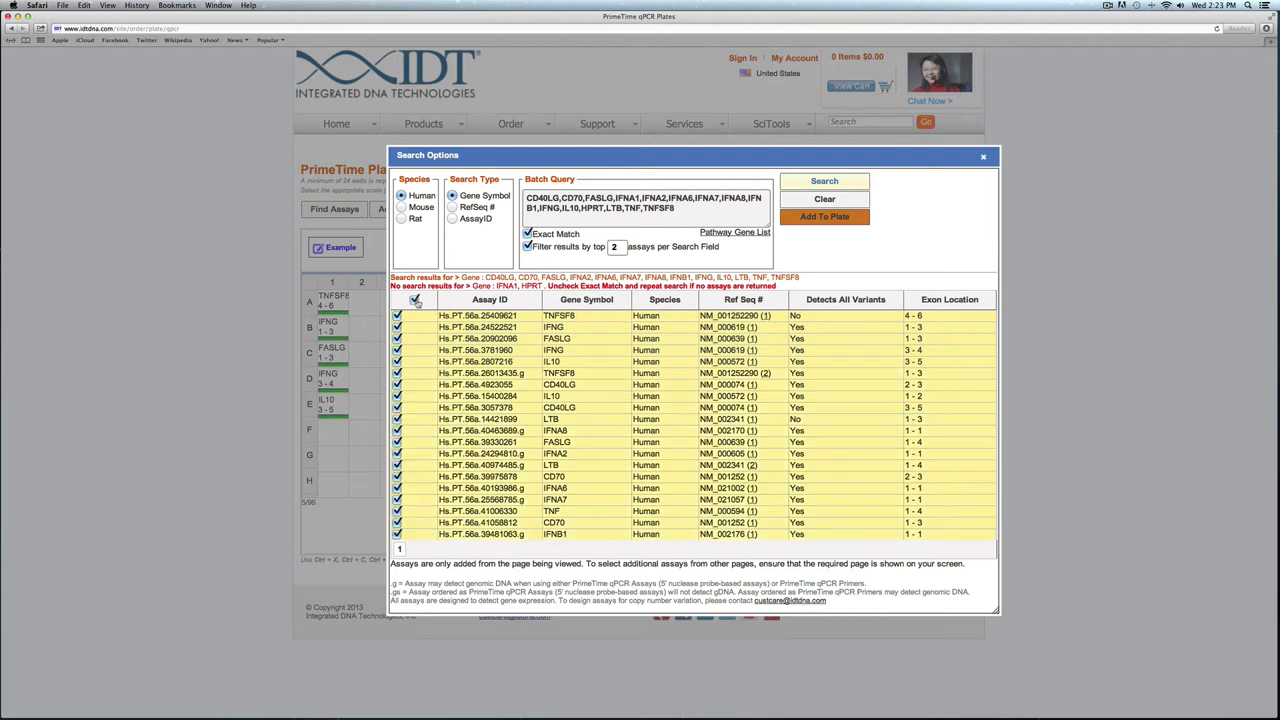
click(397, 350)
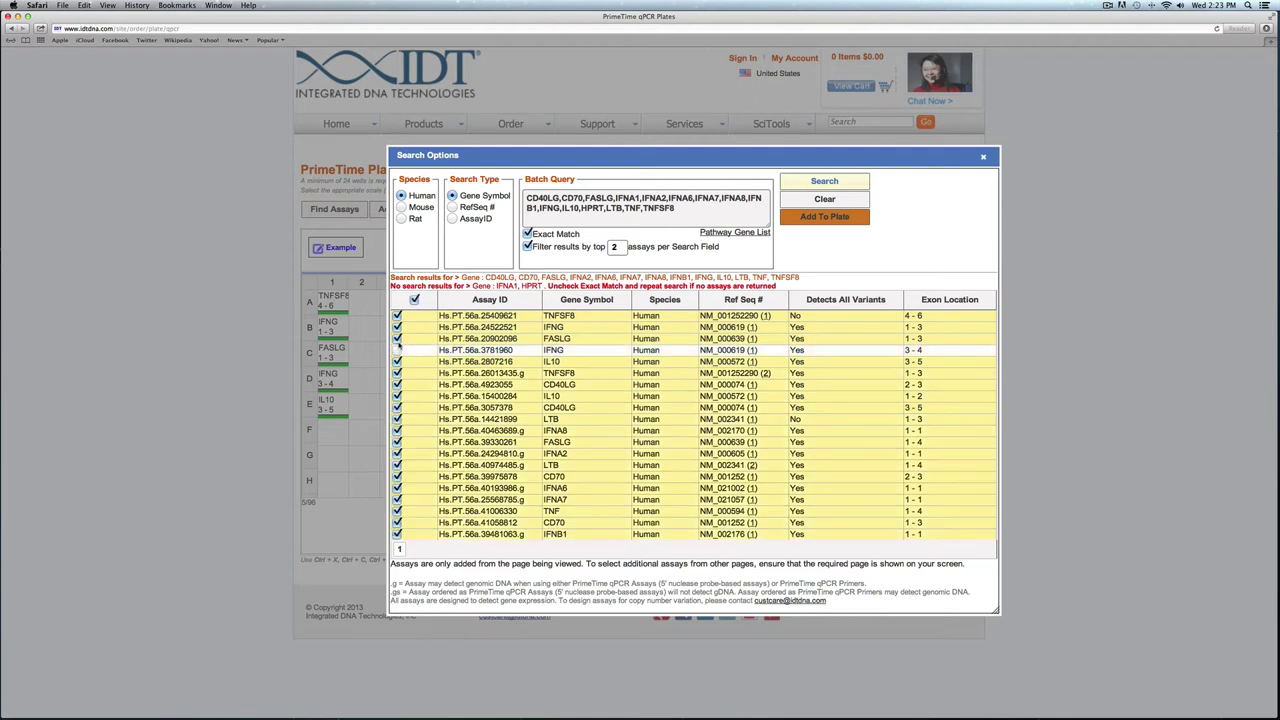
click(397, 338)
click(397, 327)
click(397, 315)
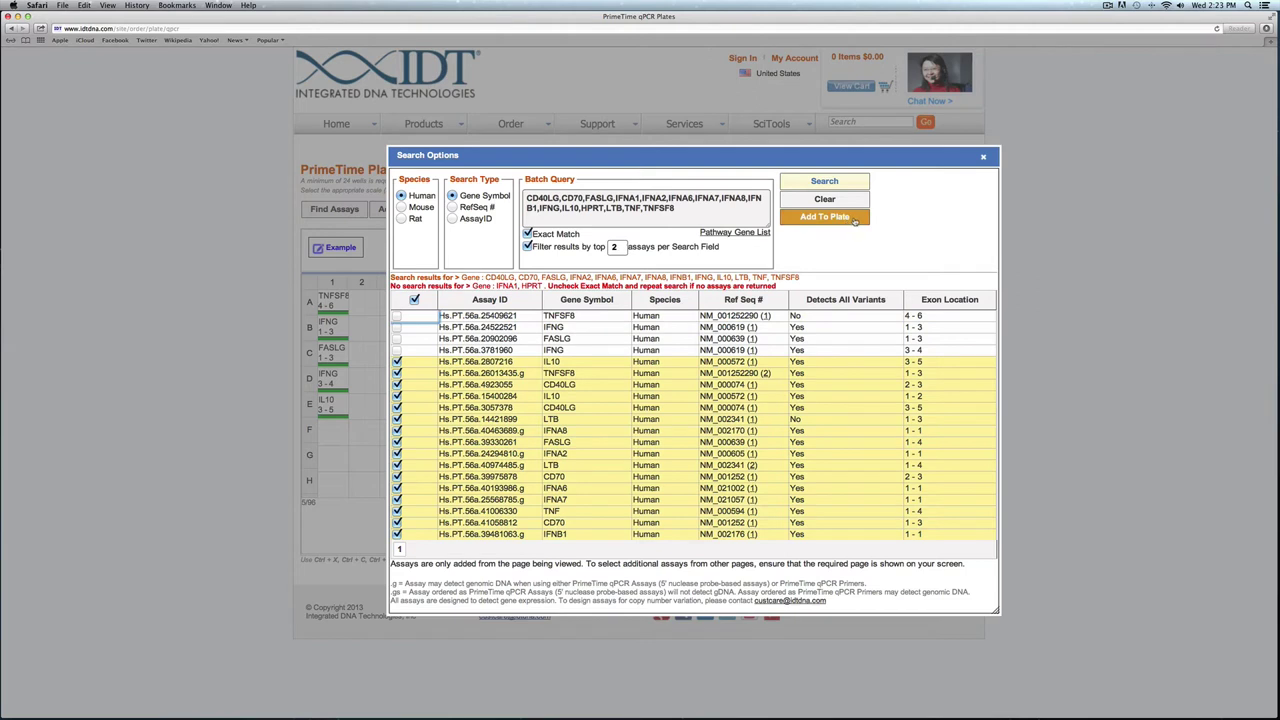
click(855, 219)
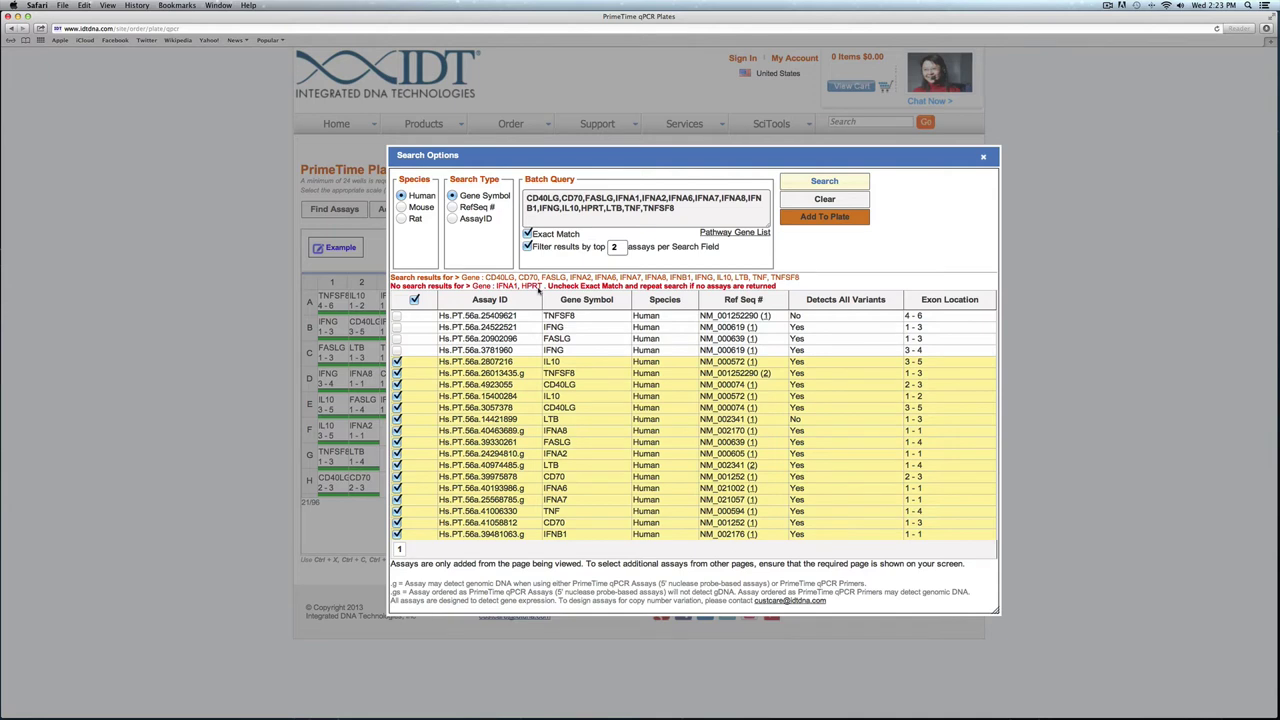
Step: Search for HPRT without exact matching or result limit and add HPRT1, making 22 wells
click(687, 208)
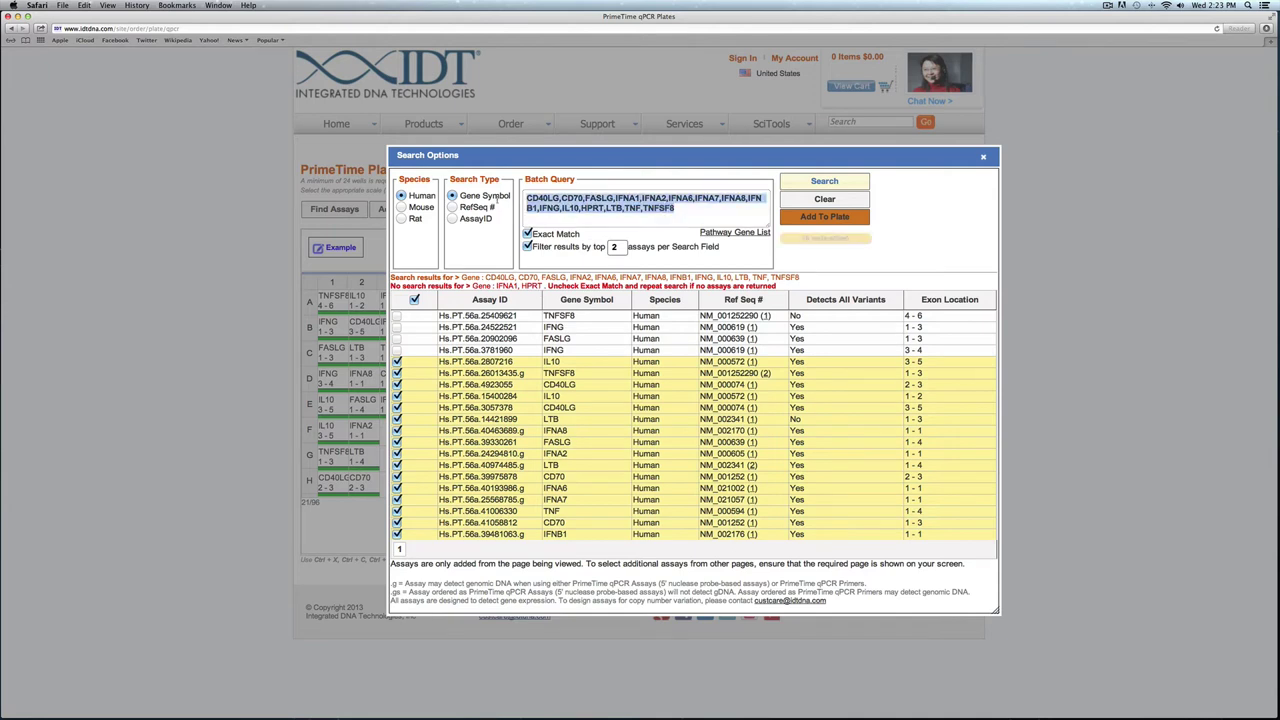
key(BackSpace)
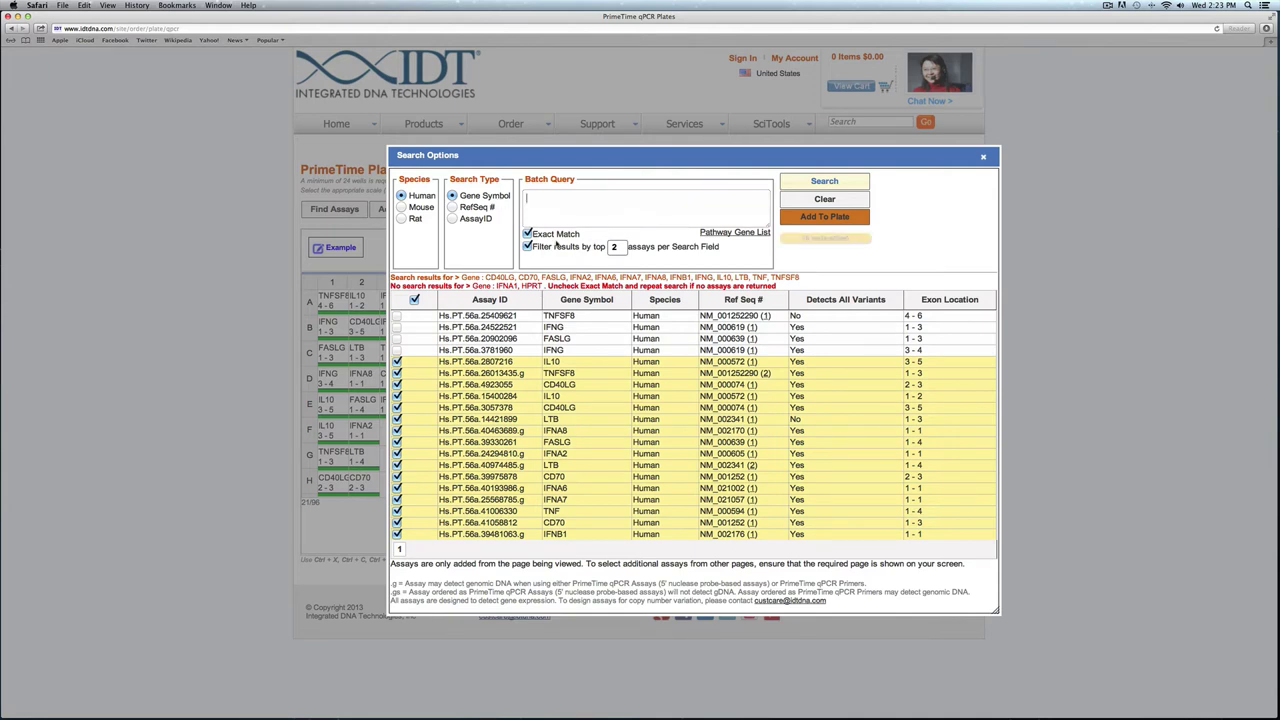
text(HPRT)
click(528, 233)
click(569, 202)
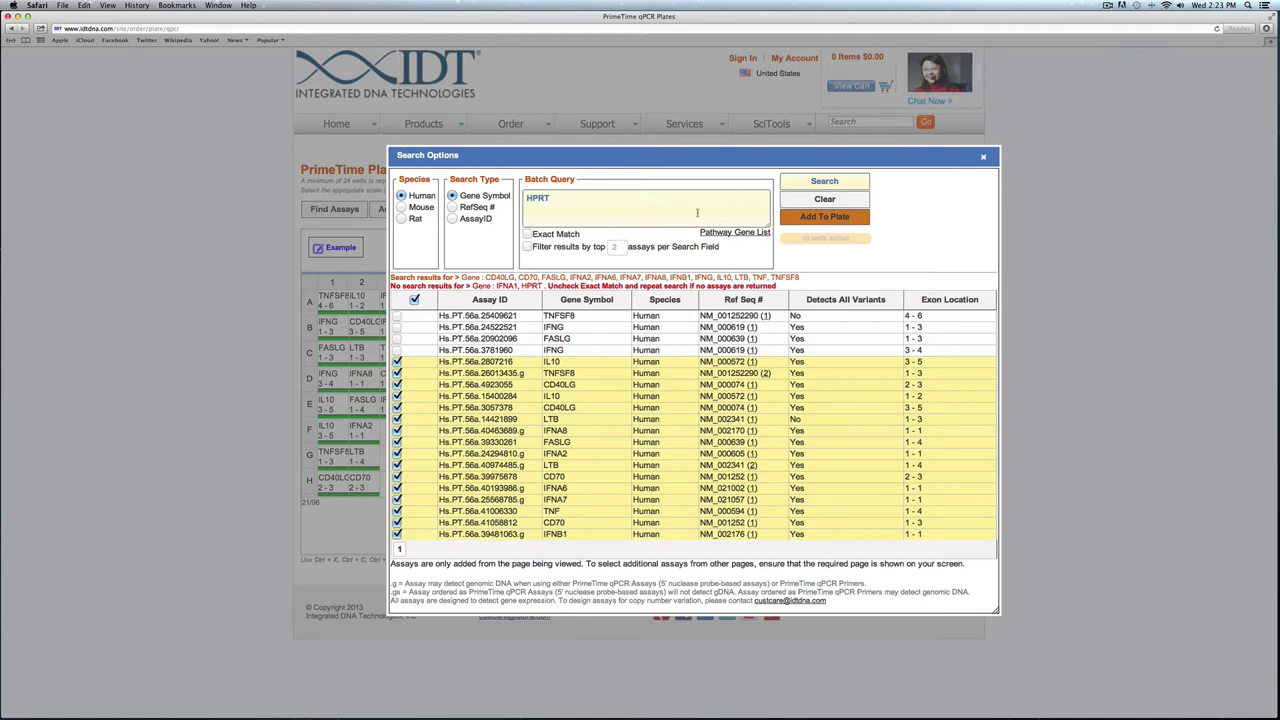
click(830, 185)
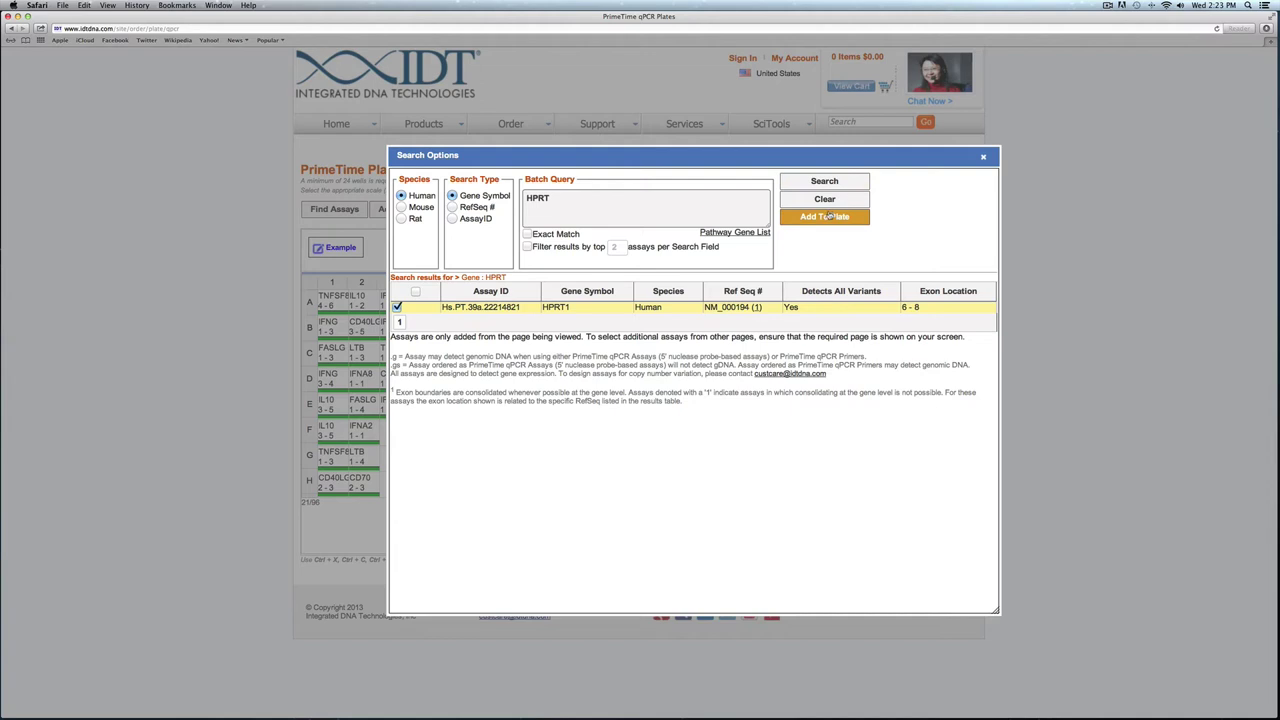
click(821, 222)
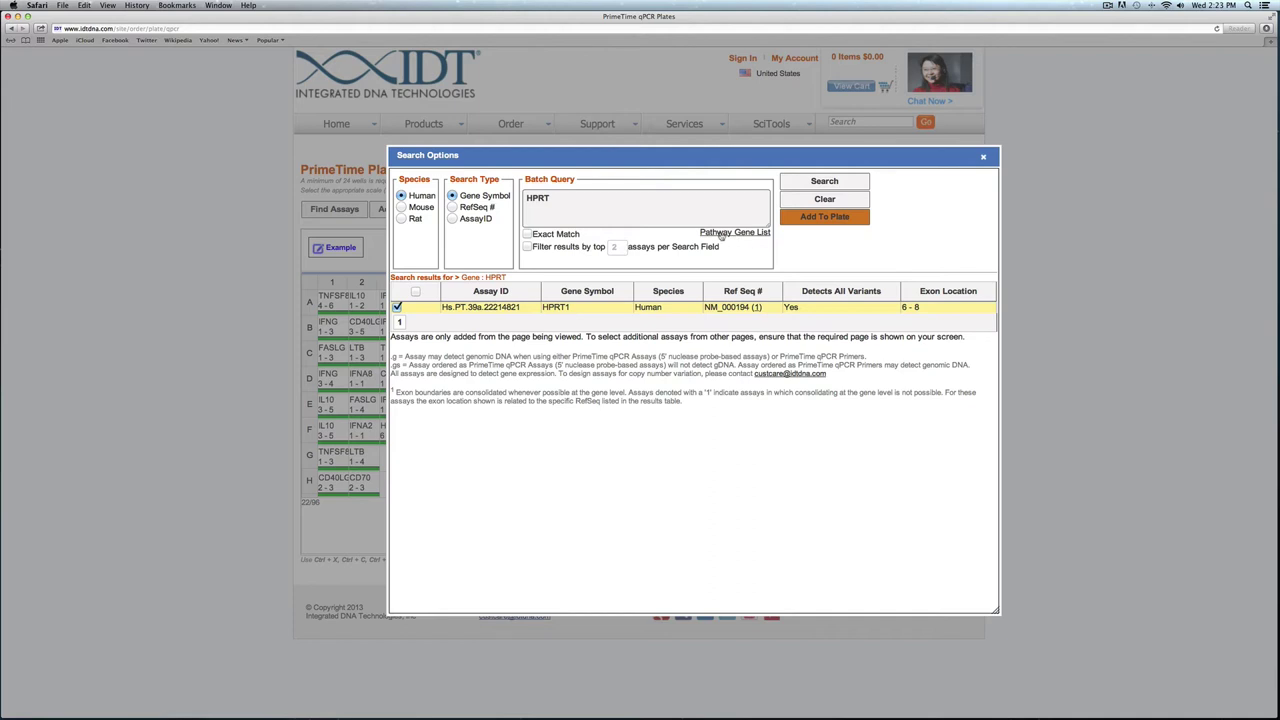
Step: Review the Housekeeping and Angiogenesis pathway gene sets, then close Search Options to show the Example plate
click(720, 235)
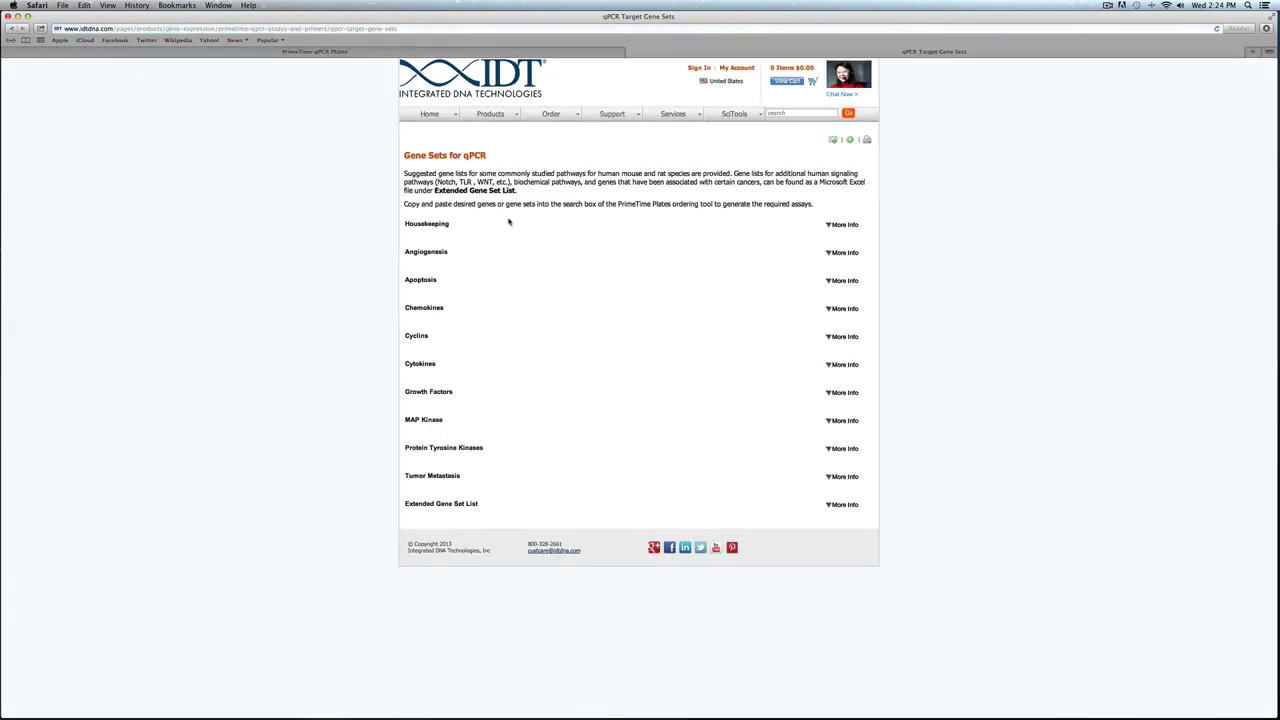
click(831, 226)
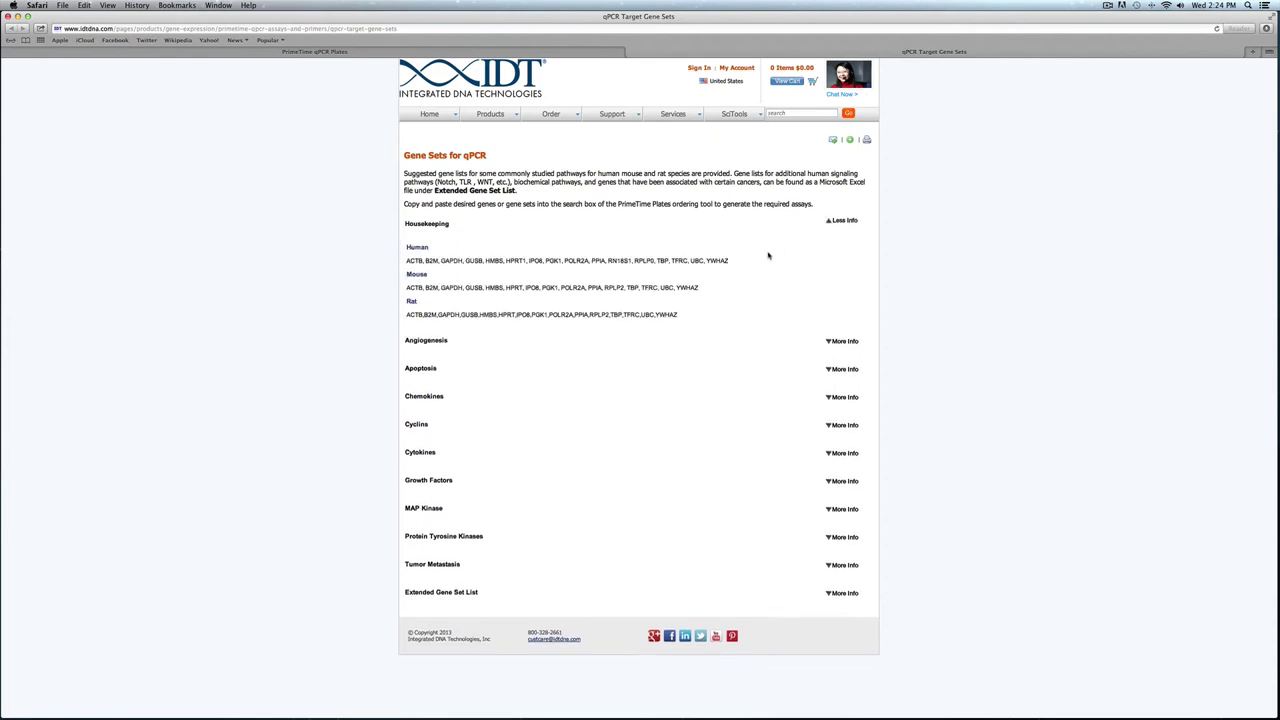
click(838, 342)
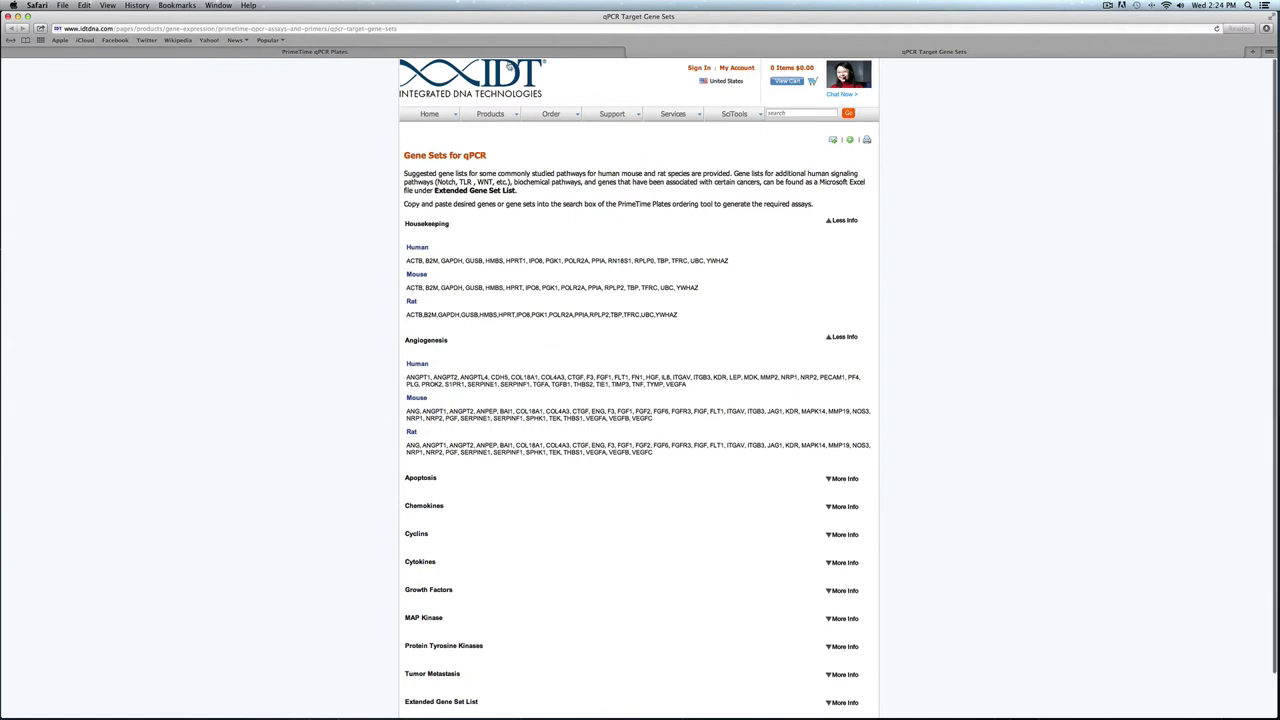
click(400, 54)
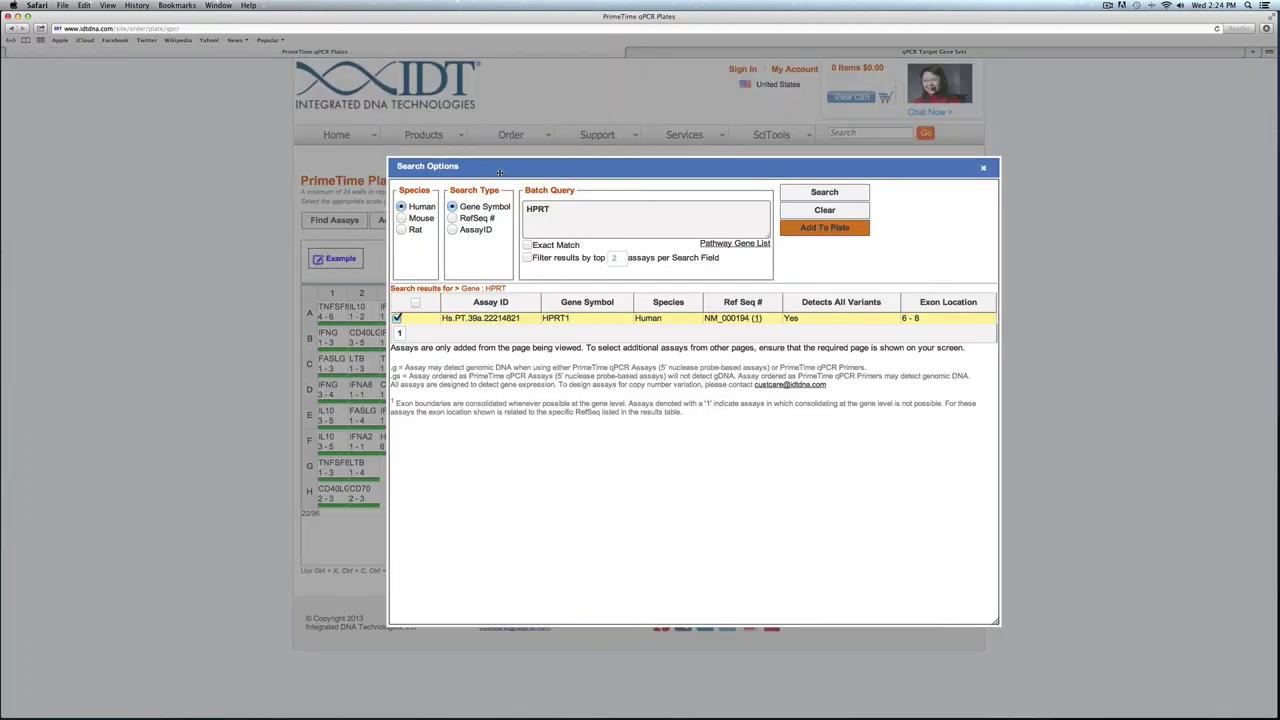
click(984, 168)
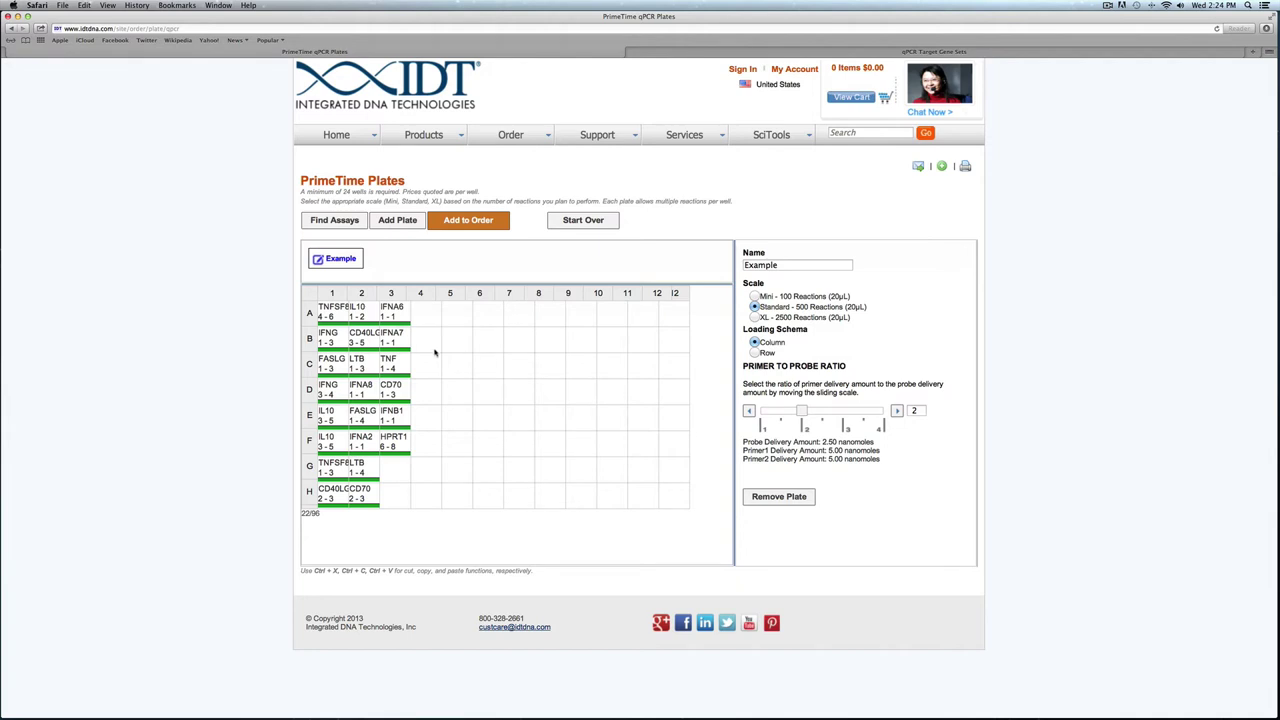
Step: Switch well A1 (TNFSF8) to Cy5/IBRQ, then inspect wells B1, C2 and an empty well
click(342, 313)
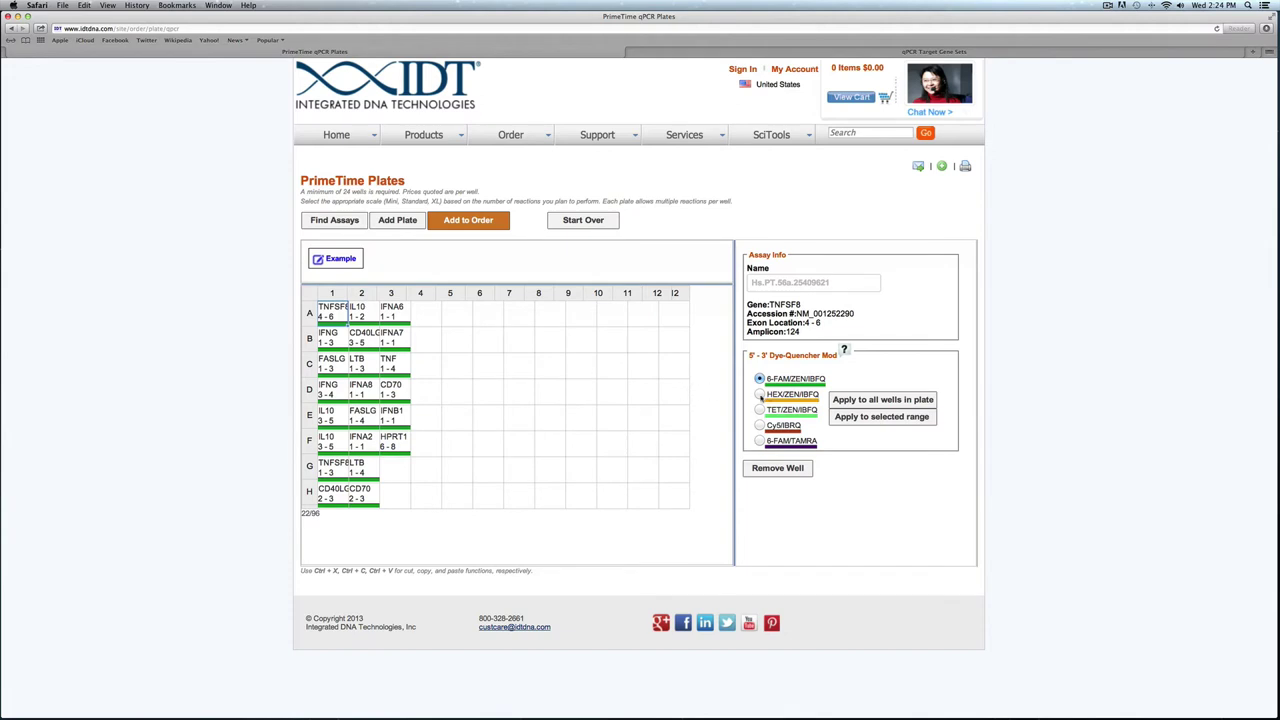
click(759, 425)
click(337, 345)
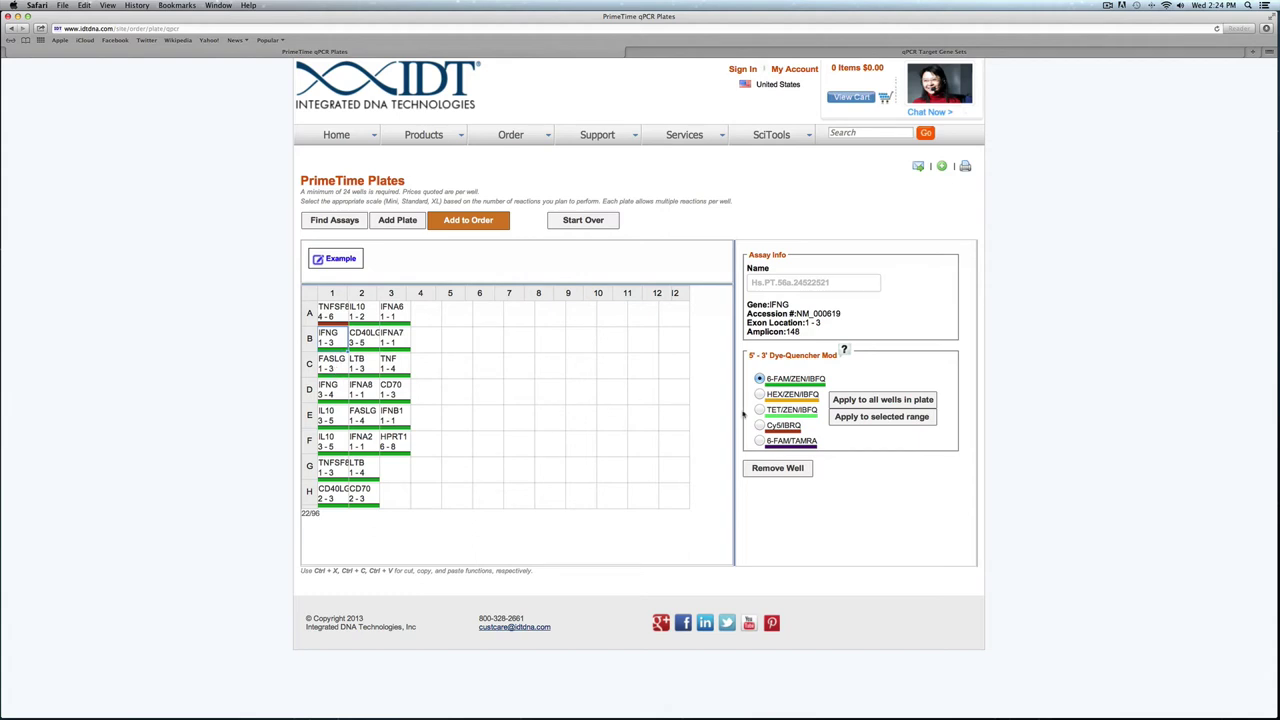
click(362, 365)
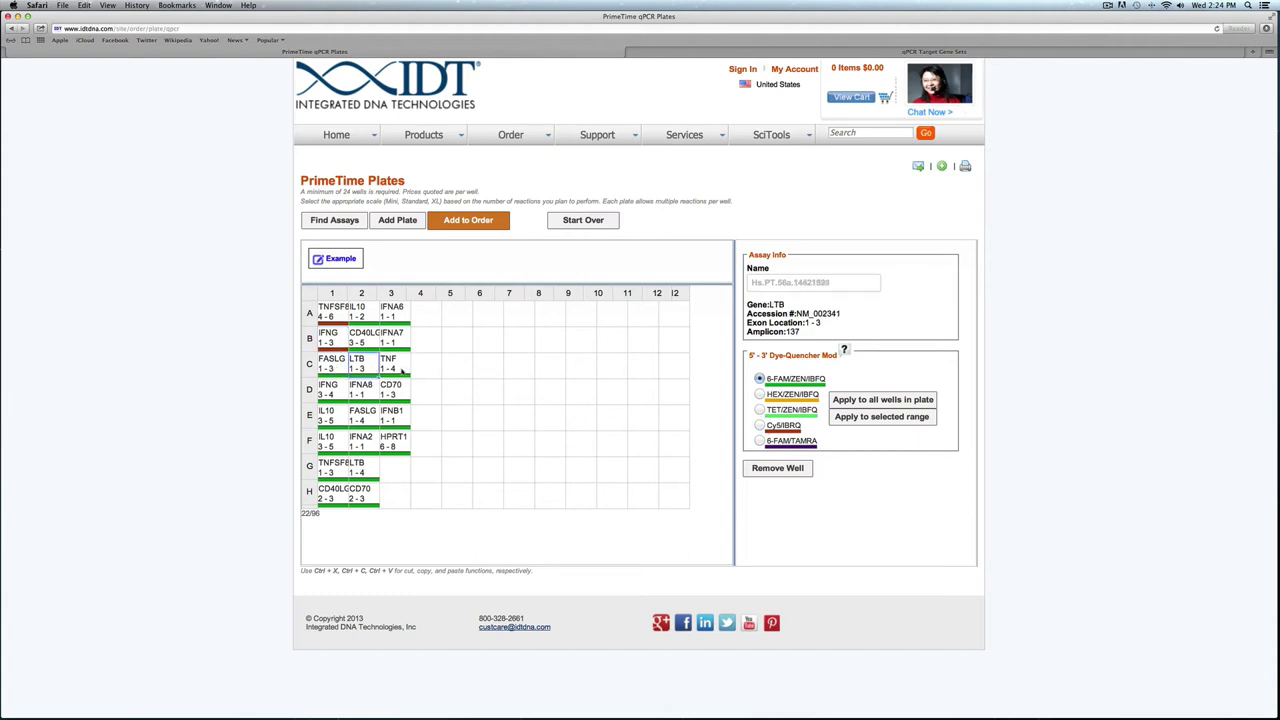
click(571, 377)
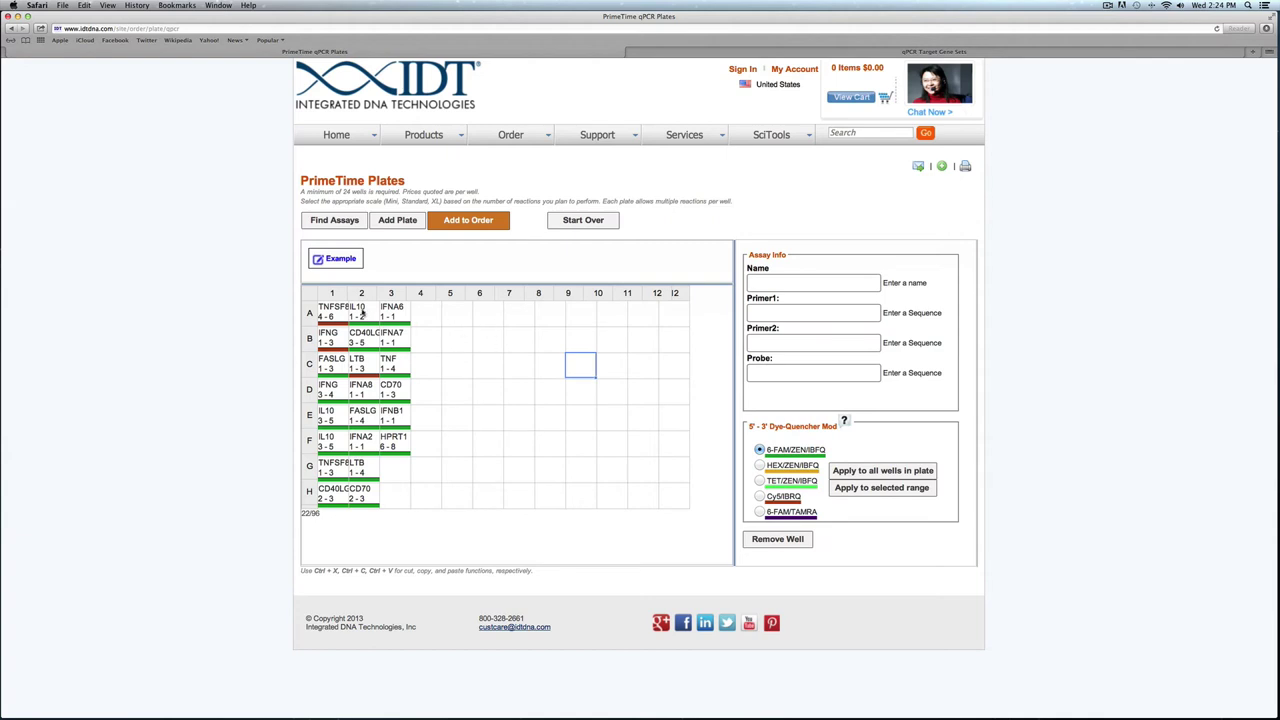
Step: Move IL10 and IFNA6 from A2–A3 to A7–A8 and fill them down through row D
drag(365, 314, 392, 316)
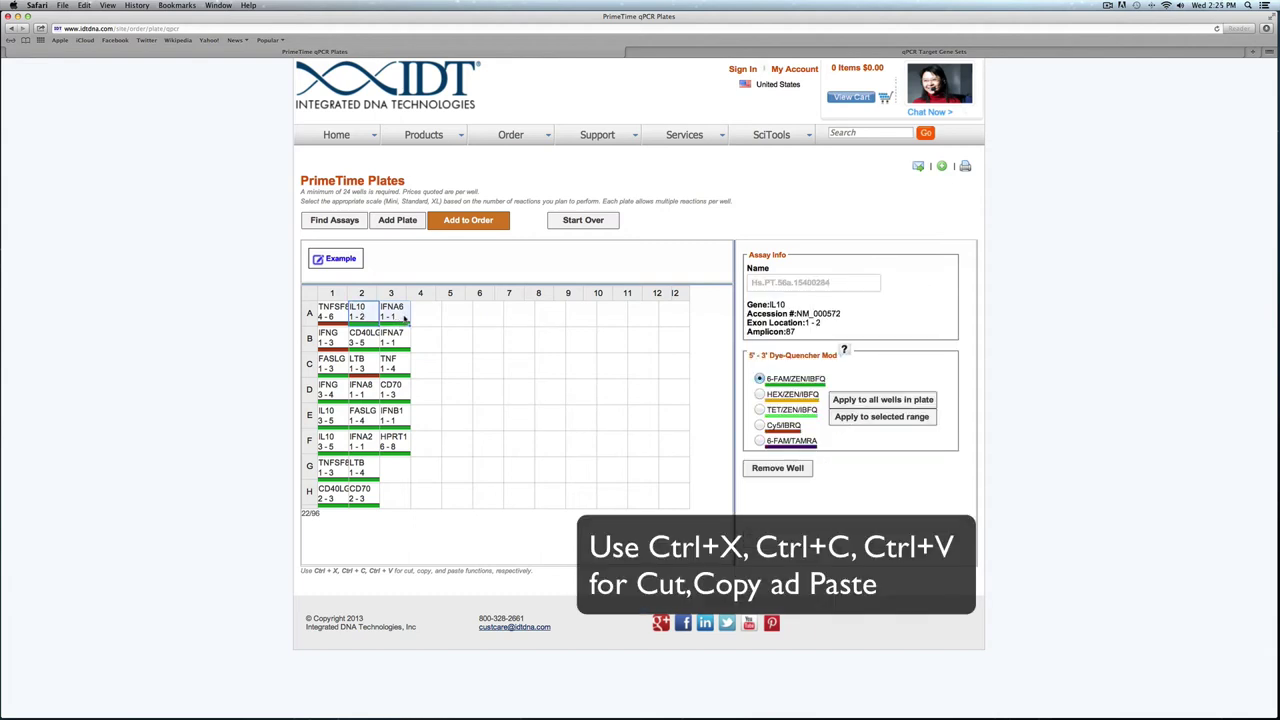
key(ctrl+x)
click(515, 320)
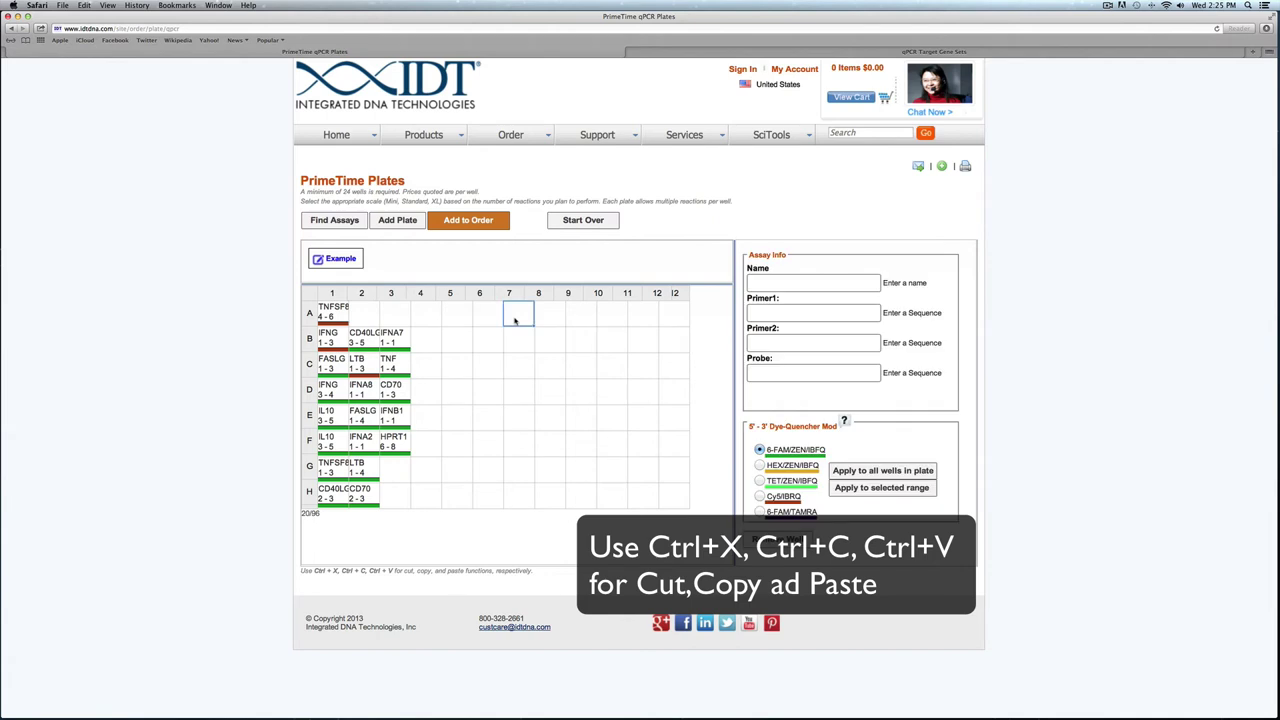
key(ctrl+v)
drag(512, 312, 553, 321)
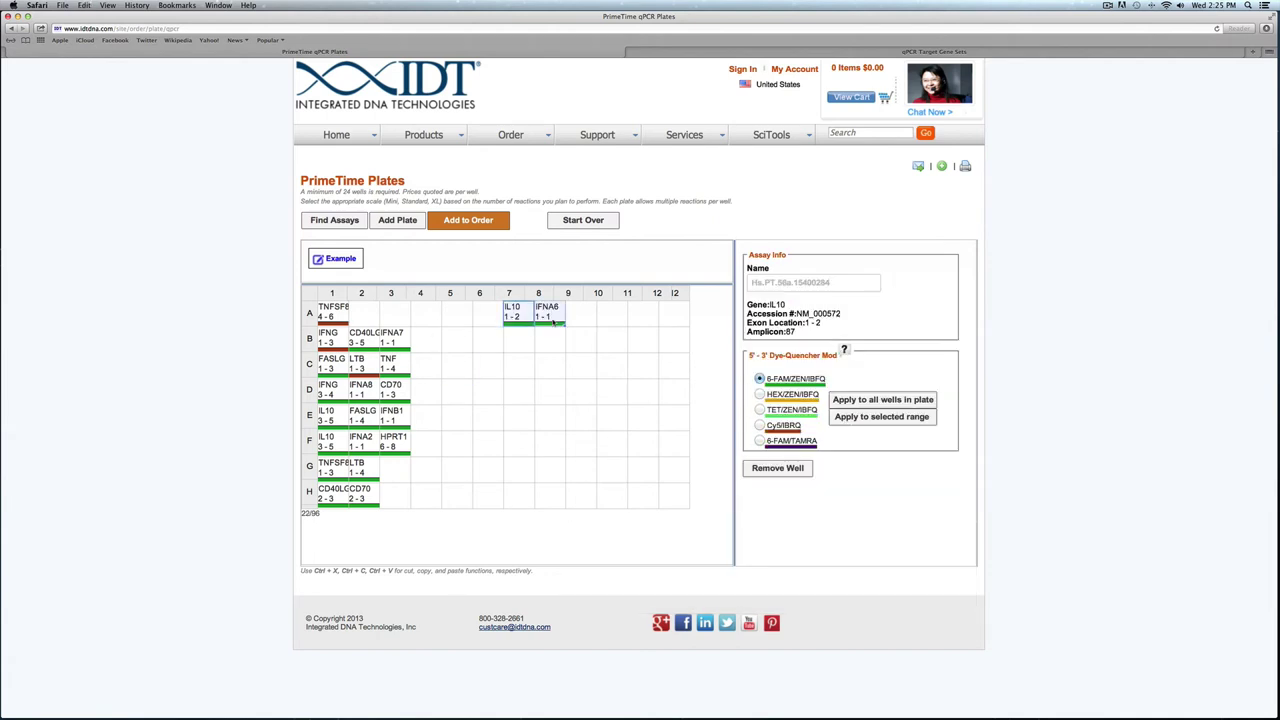
drag(553, 321, 570, 383)
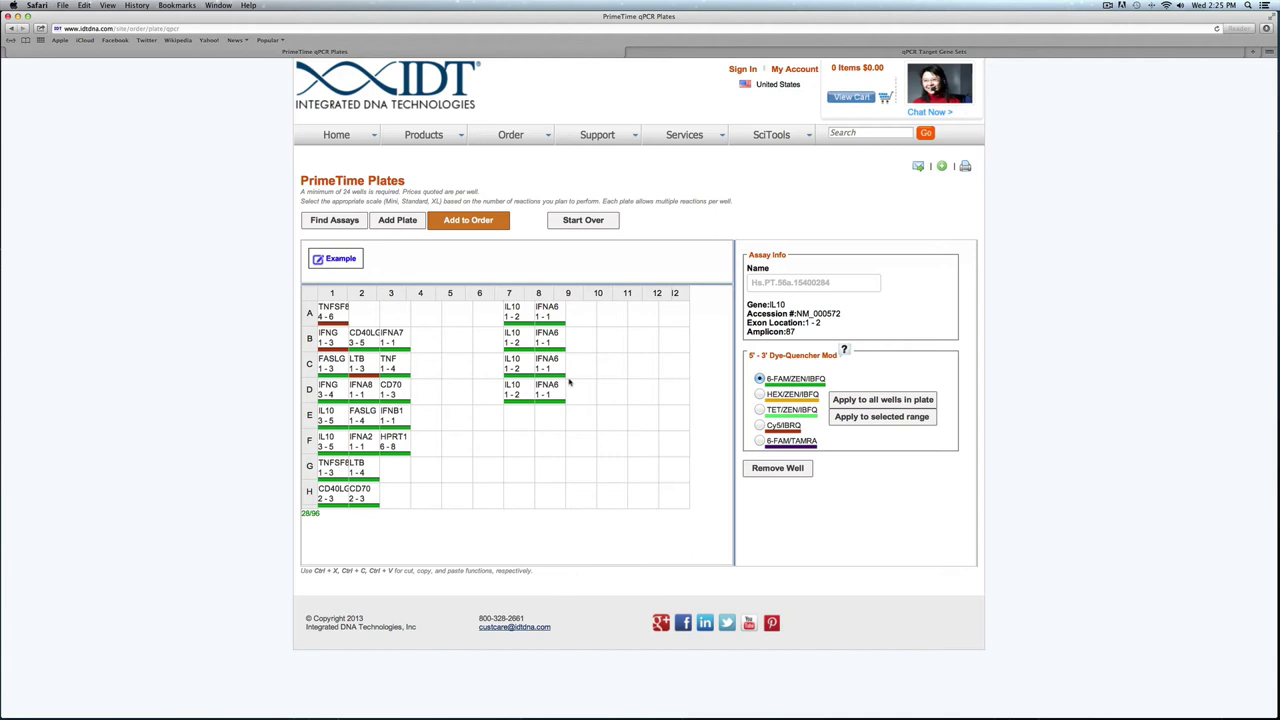
Step: Apply Cy5/IBRQ to wells A7–D8, then copy the column 3 assays across columns 4–5
click(614, 369)
drag(515, 320, 548, 394)
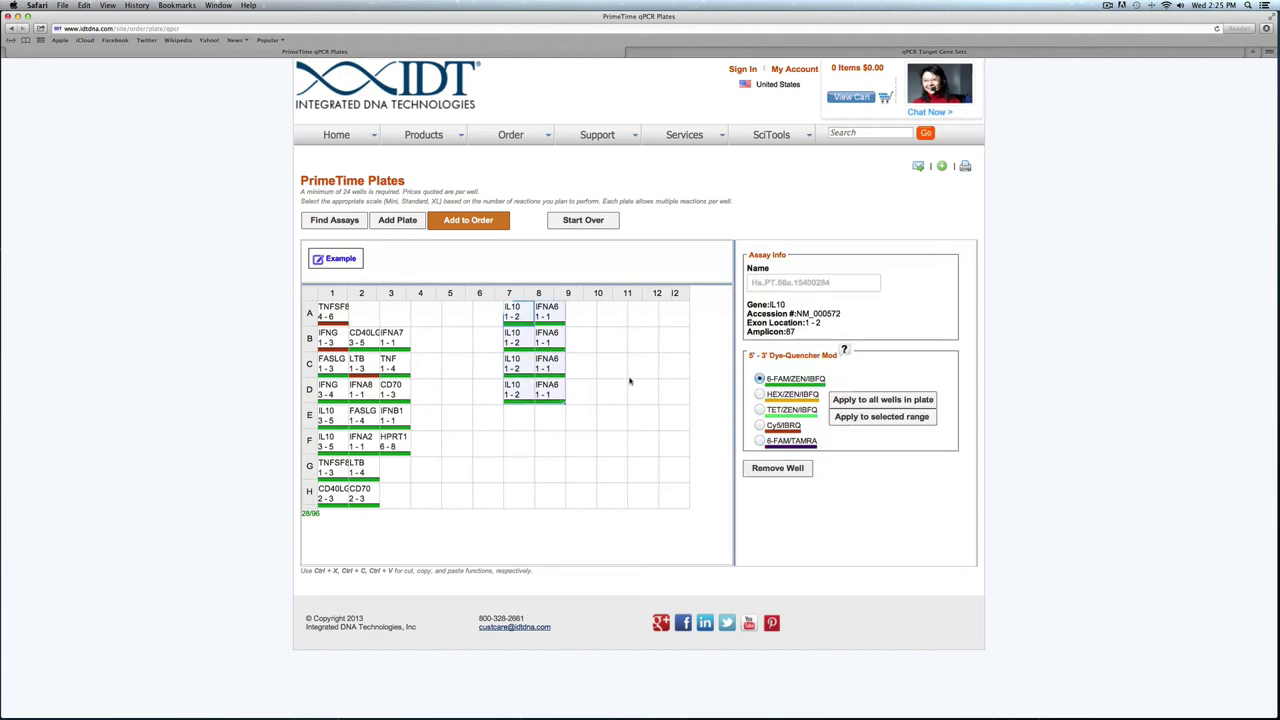
click(760, 425)
click(878, 418)
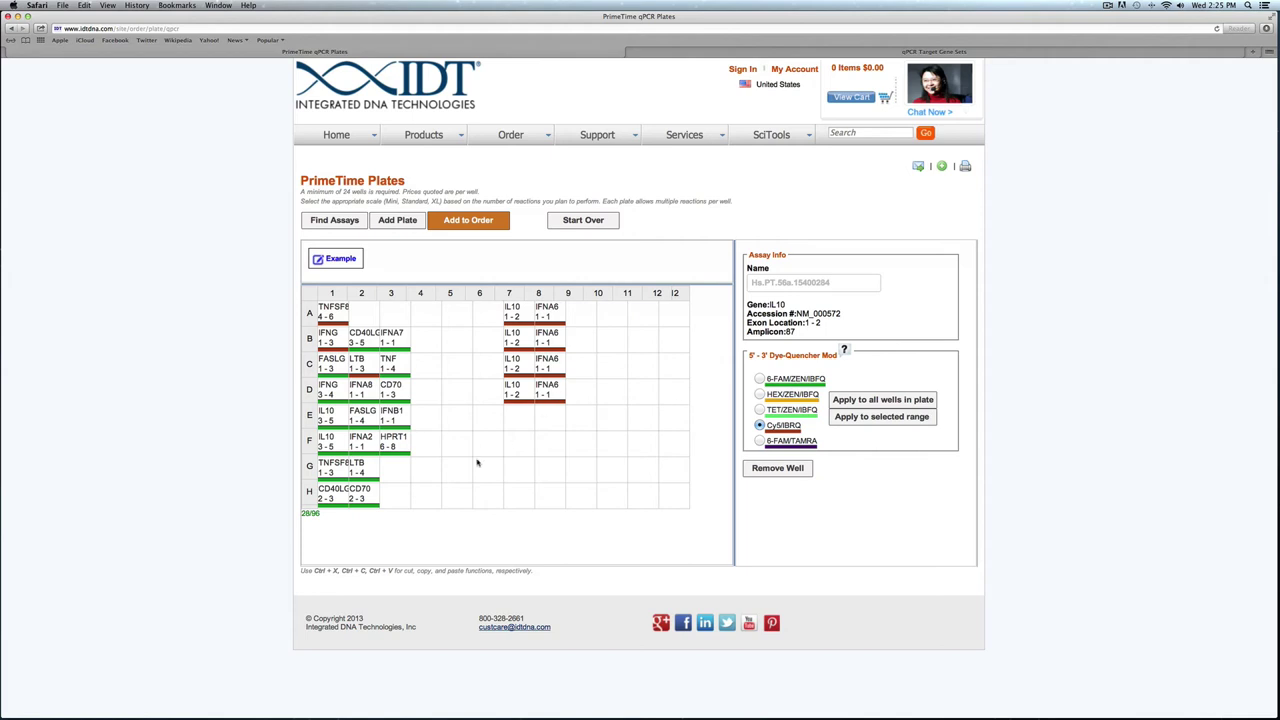
drag(410, 345, 460, 452)
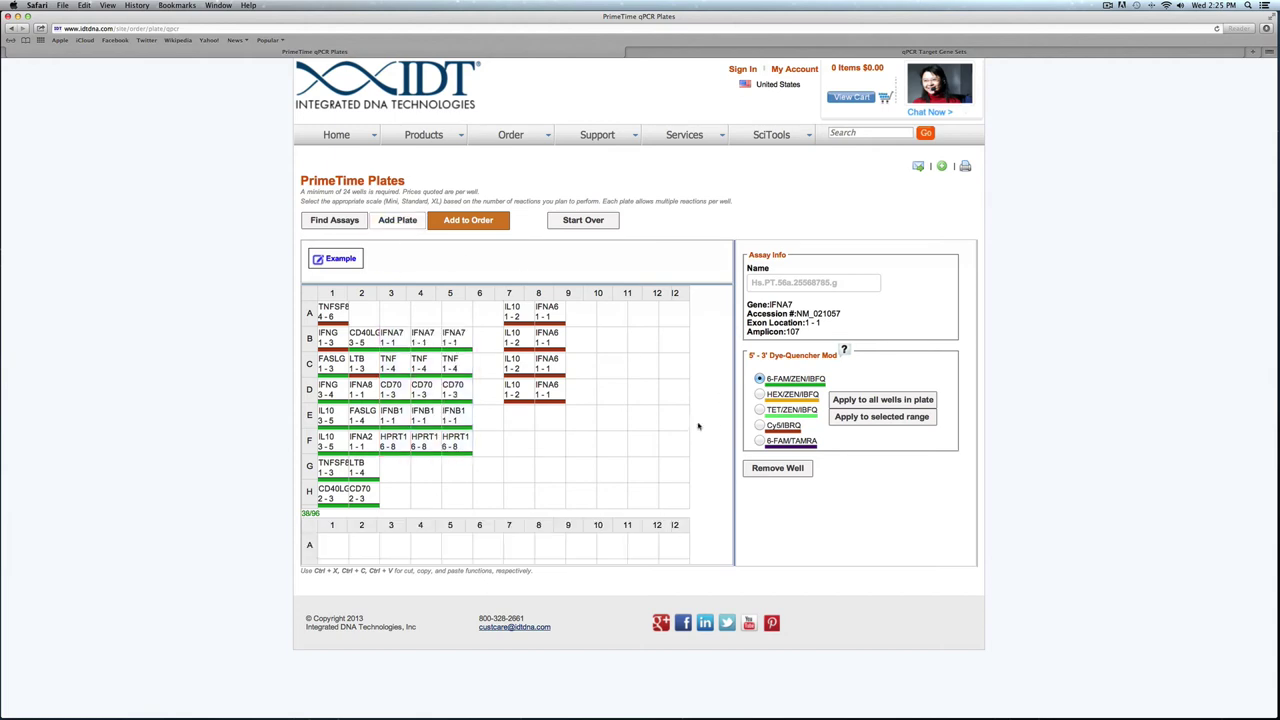
Step: Cut duplicate wells B4–F5 (IFNA7, TNF, CD70, IFNB1, HPRT1) and paste them at plate 2 well A1
scroll(699, 427, down, 5)
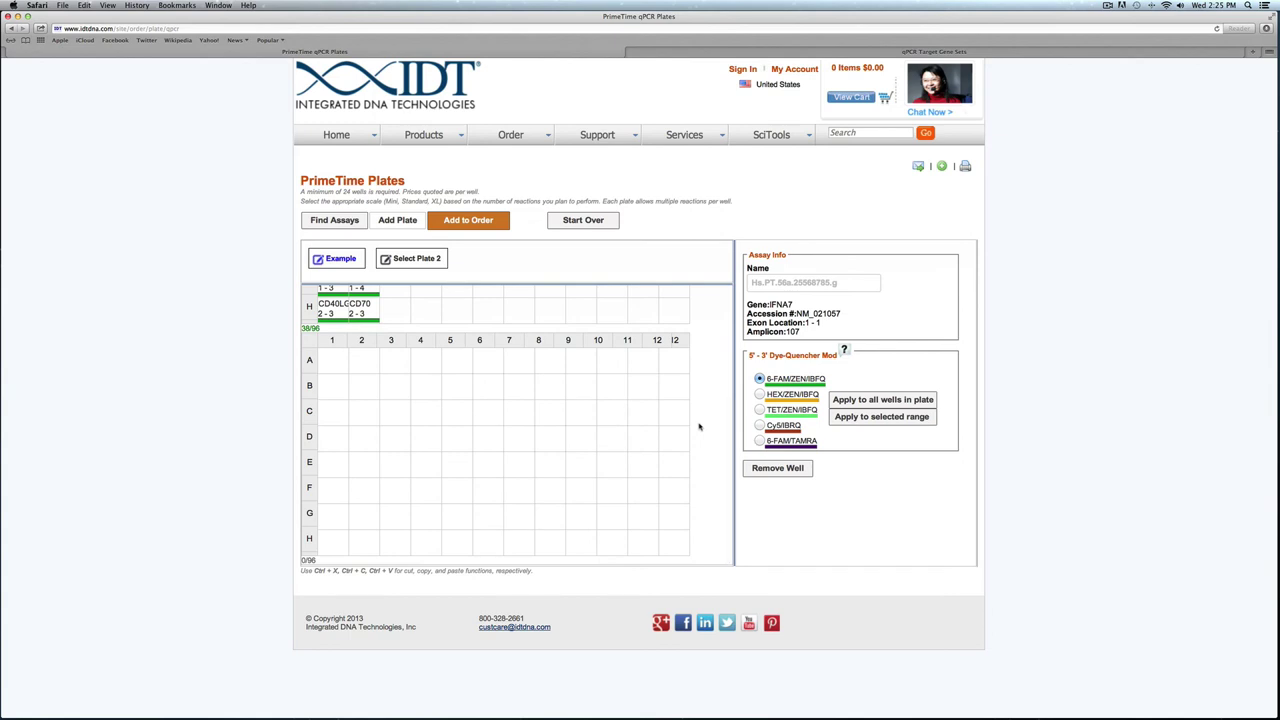
scroll(699, 427, up, 5)
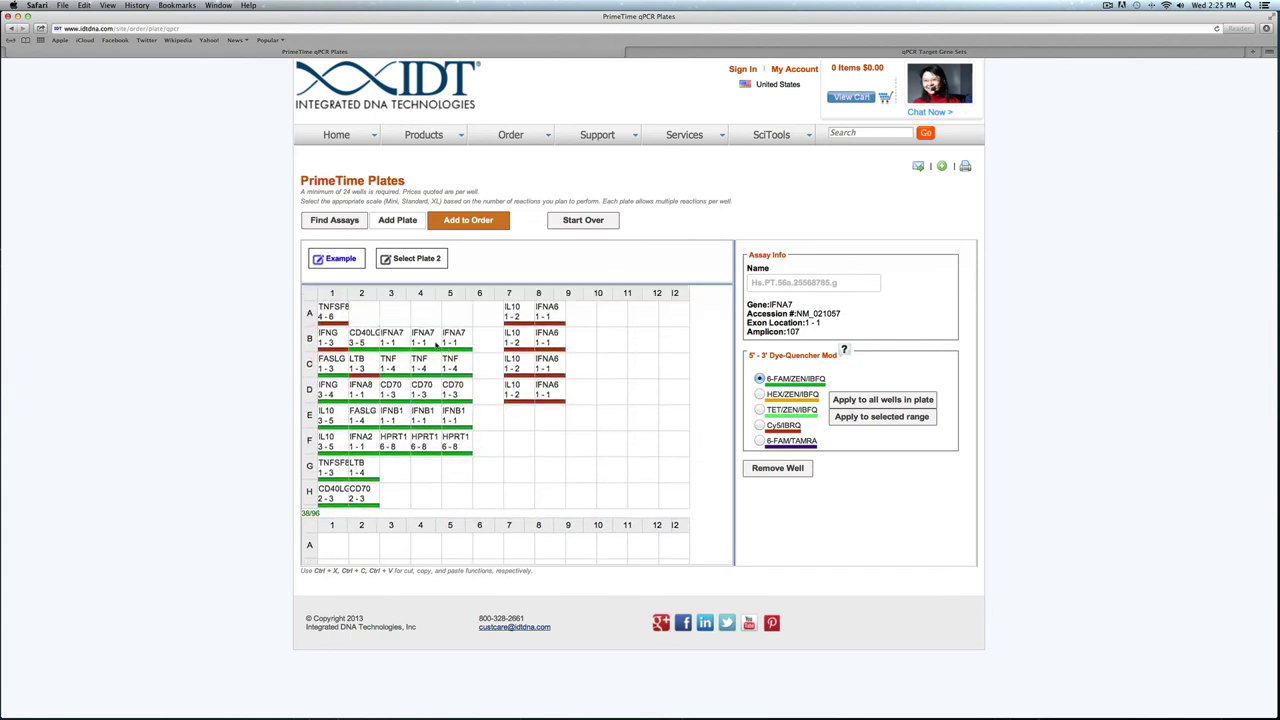
drag(420, 338, 458, 448)
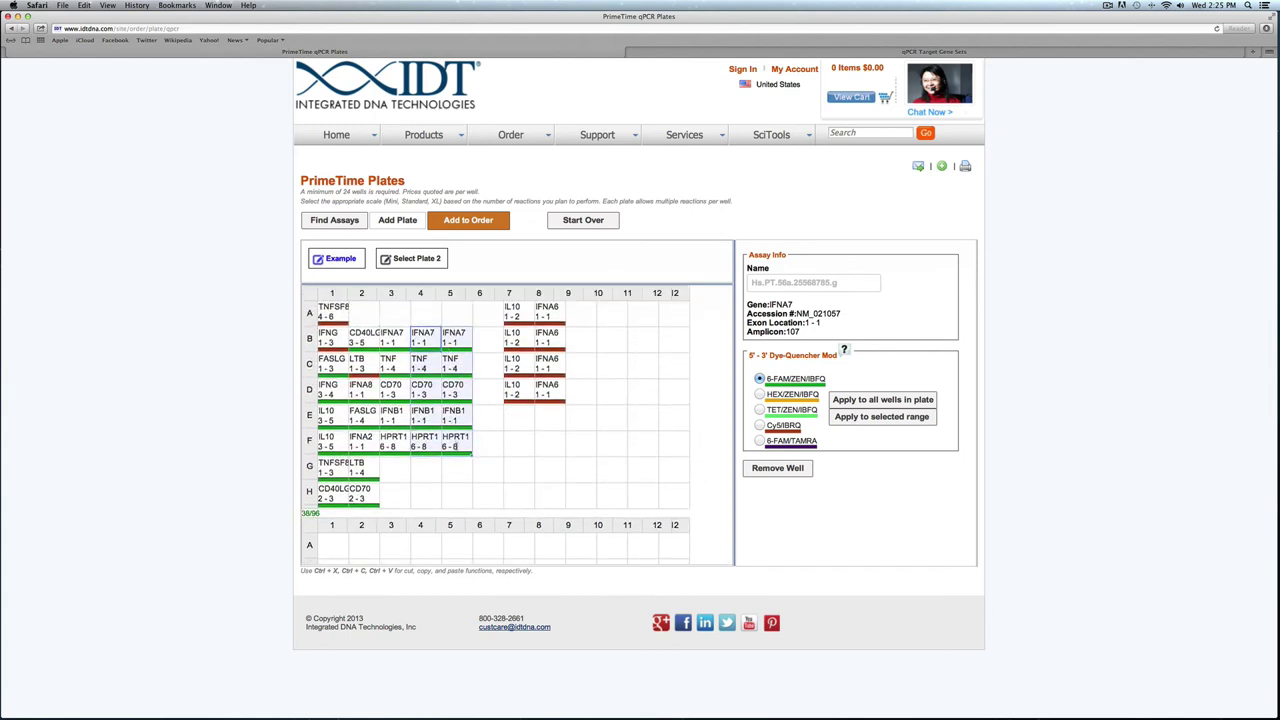
click(453, 459)
scroll(457, 457, down, 4)
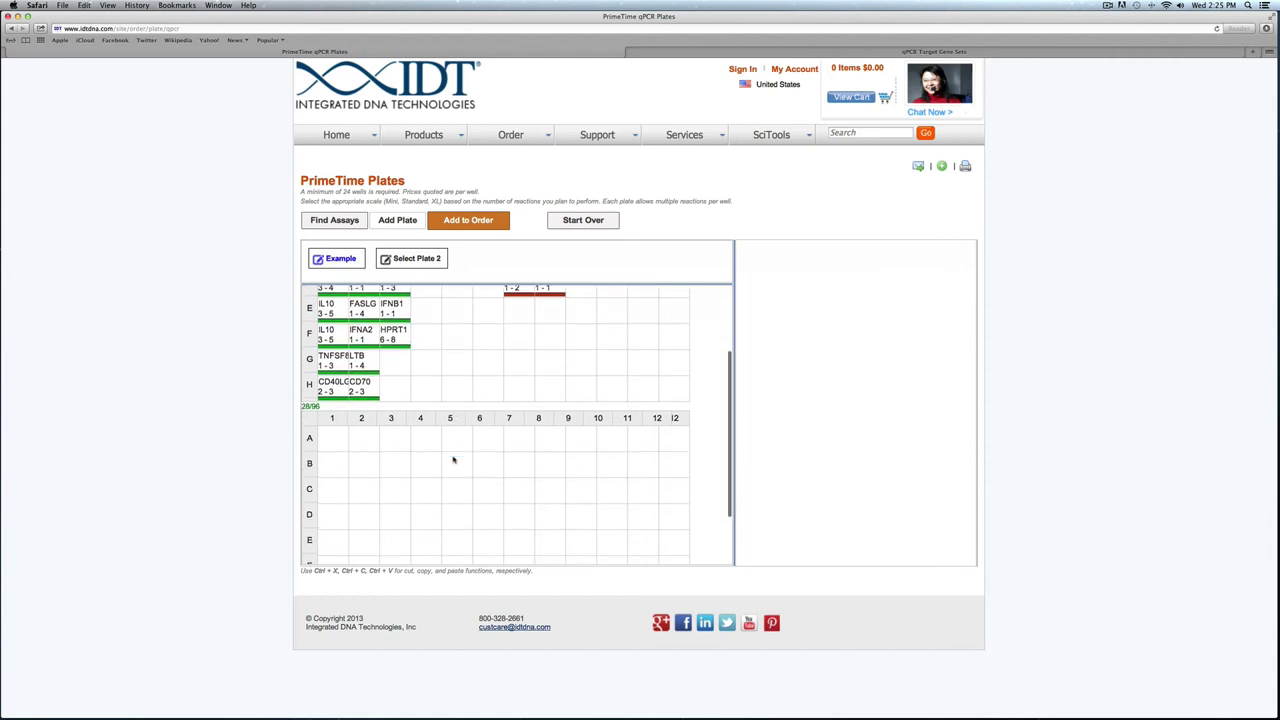
click(337, 364)
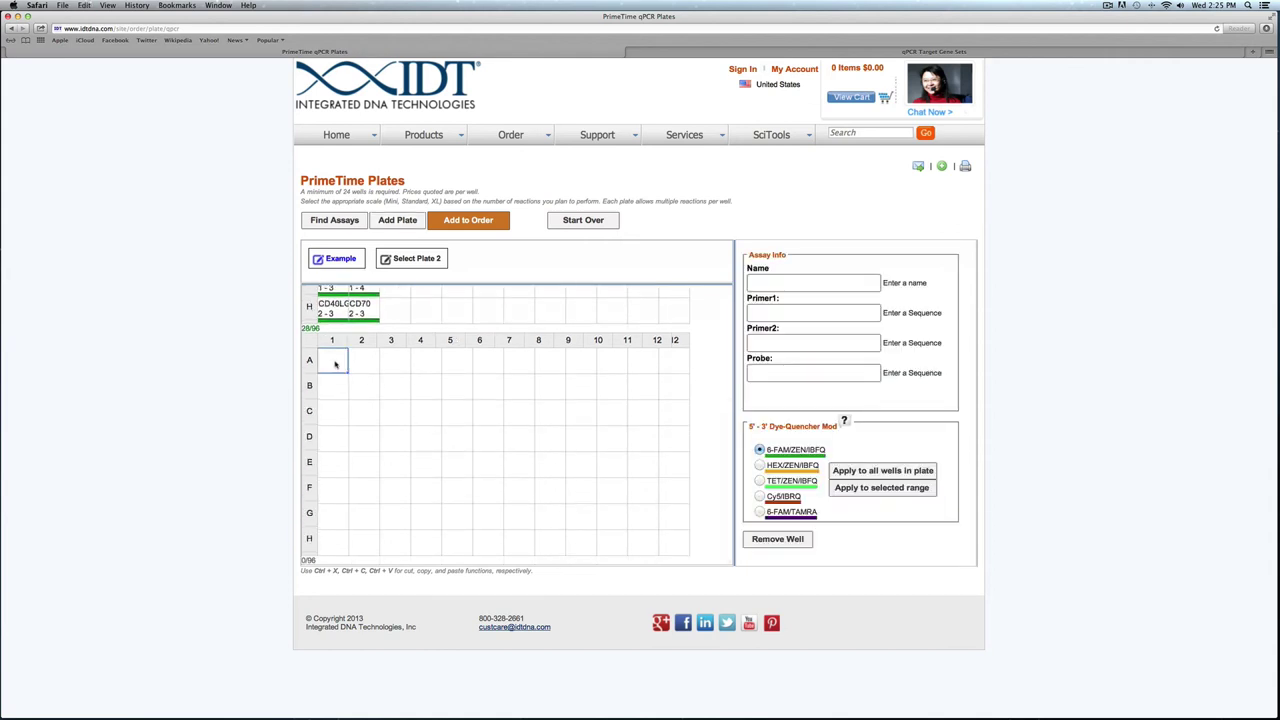
key(ctrl+v)
click(418, 398)
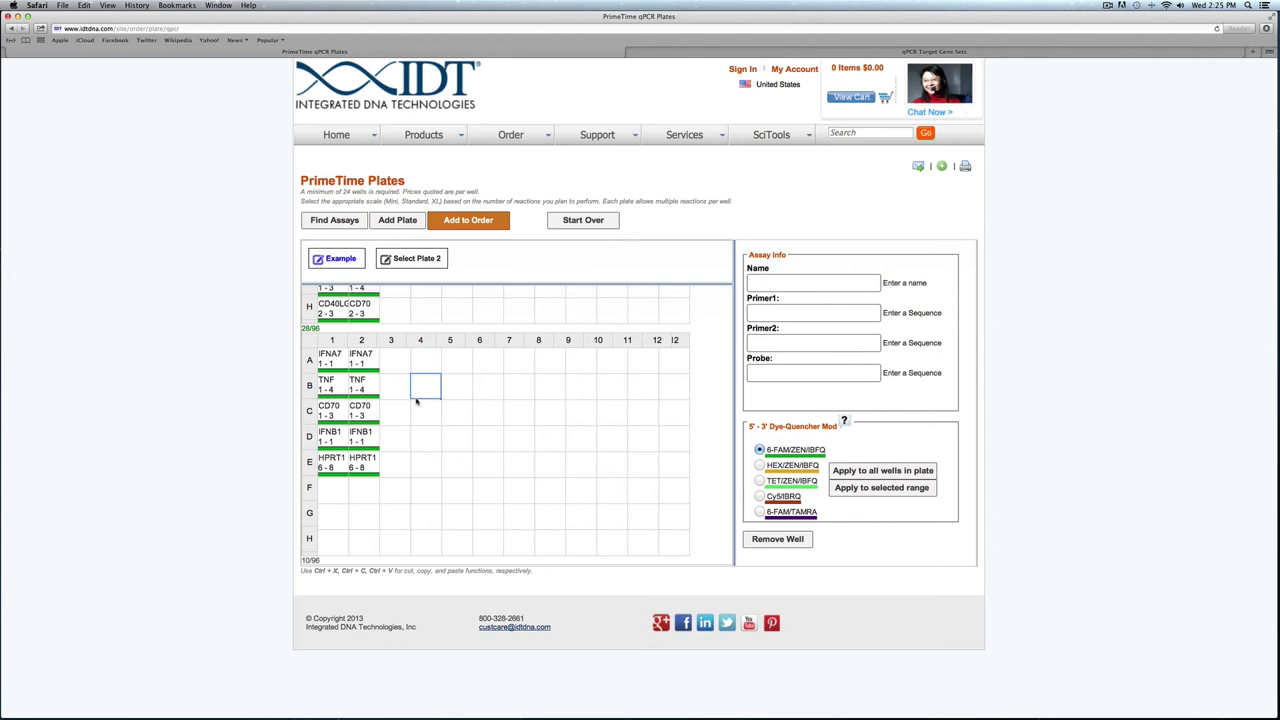
Step: Select empty well A2 on plate 1 and name its custom assay 'Test Assay'
scroll(416, 400, up, 5)
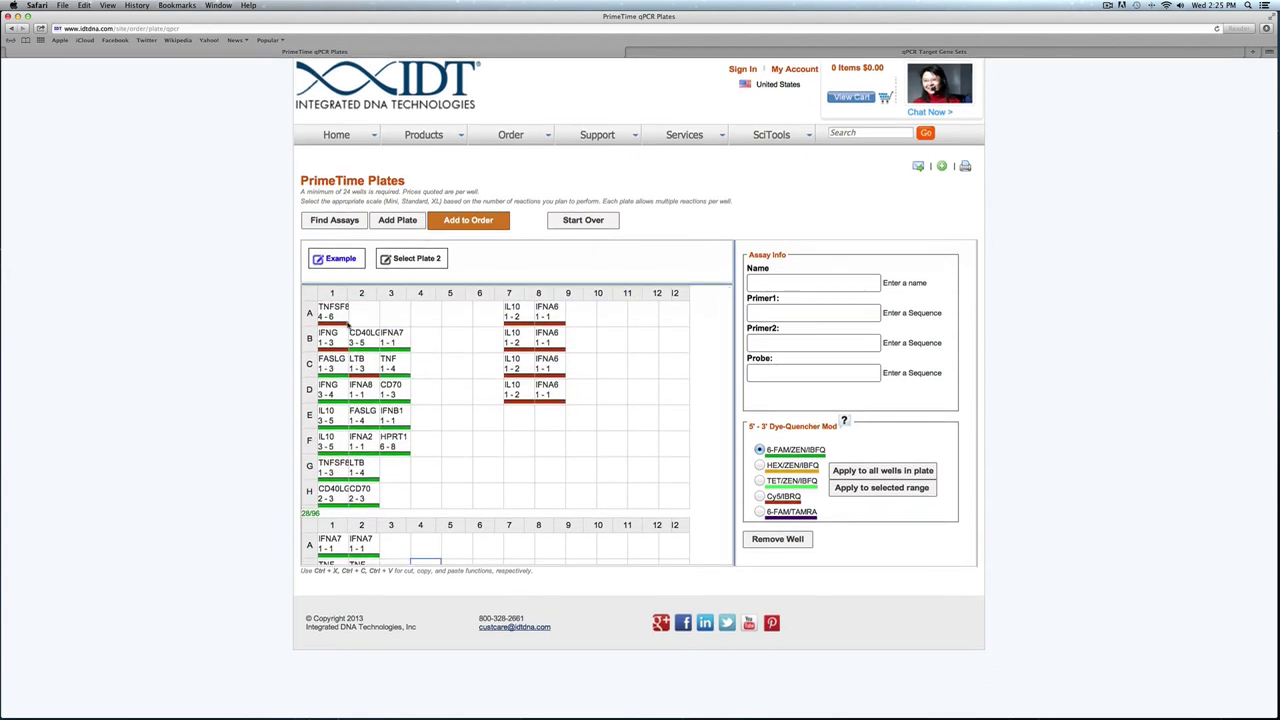
click(357, 320)
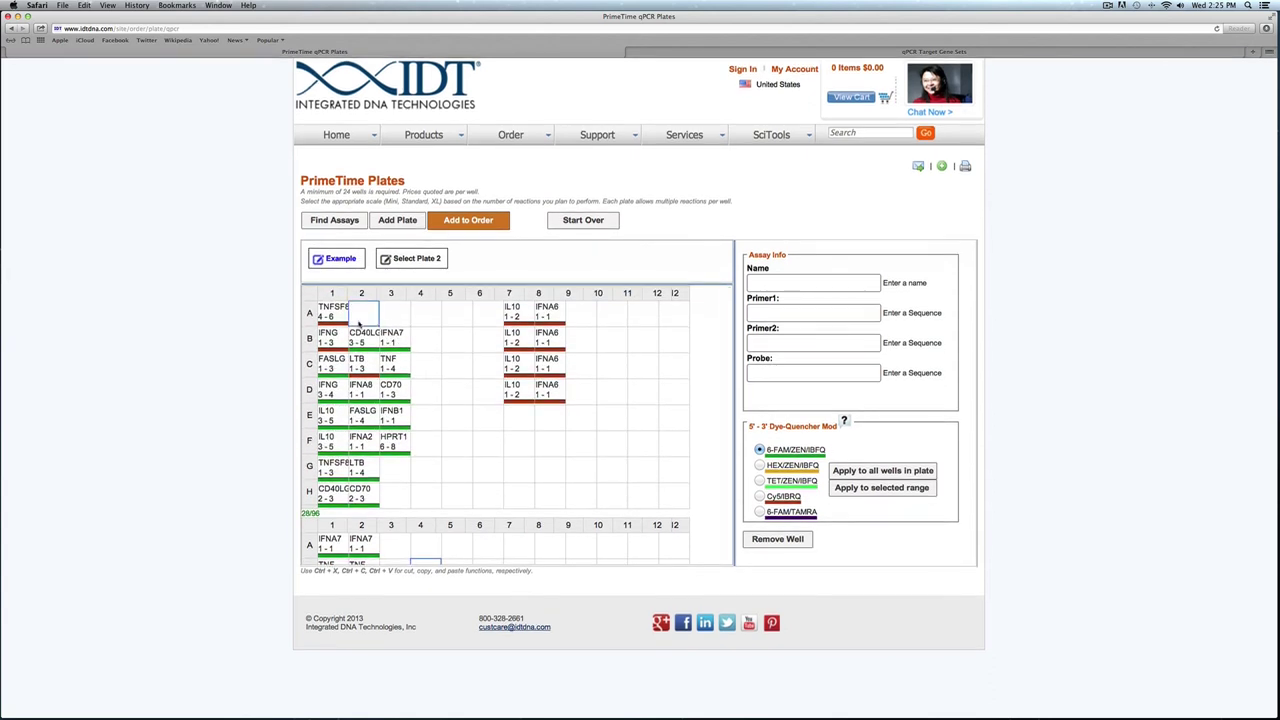
click(793, 284)
text(Test Assay)
click(798, 313)
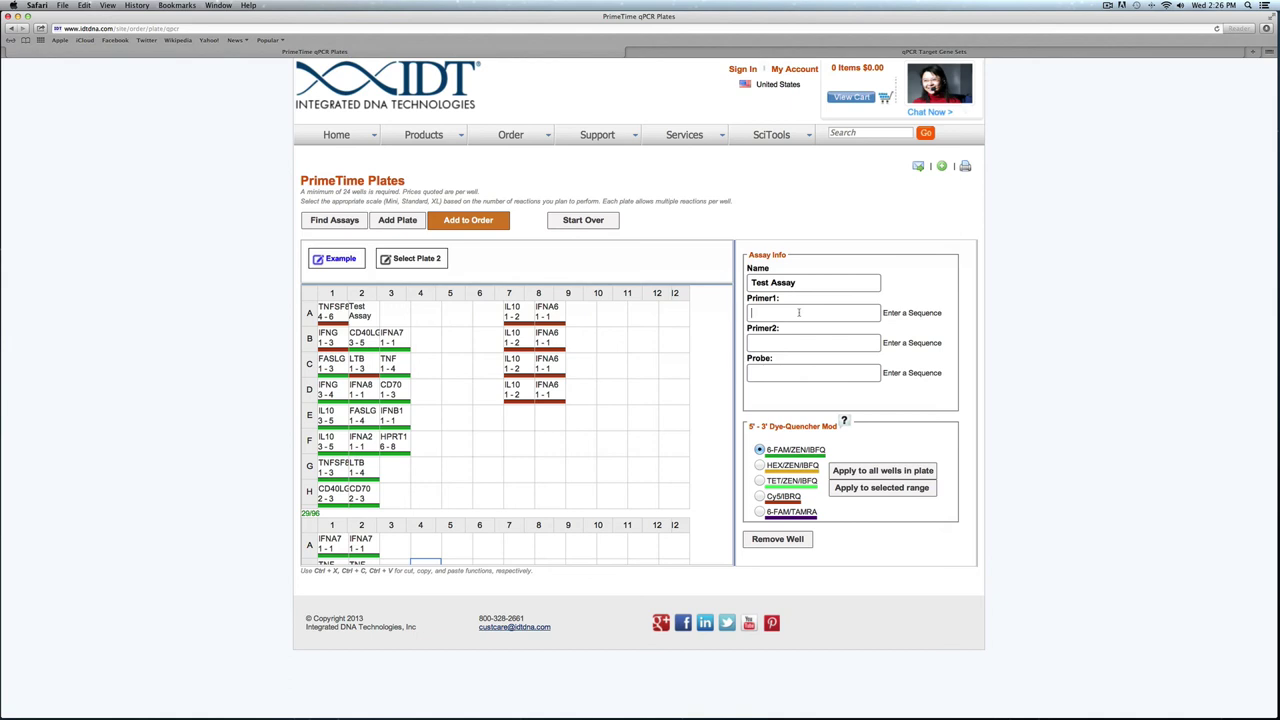
Step: Review the plate and check the IFNA7 assay in well B3
scroll(400, 410, down, 5)
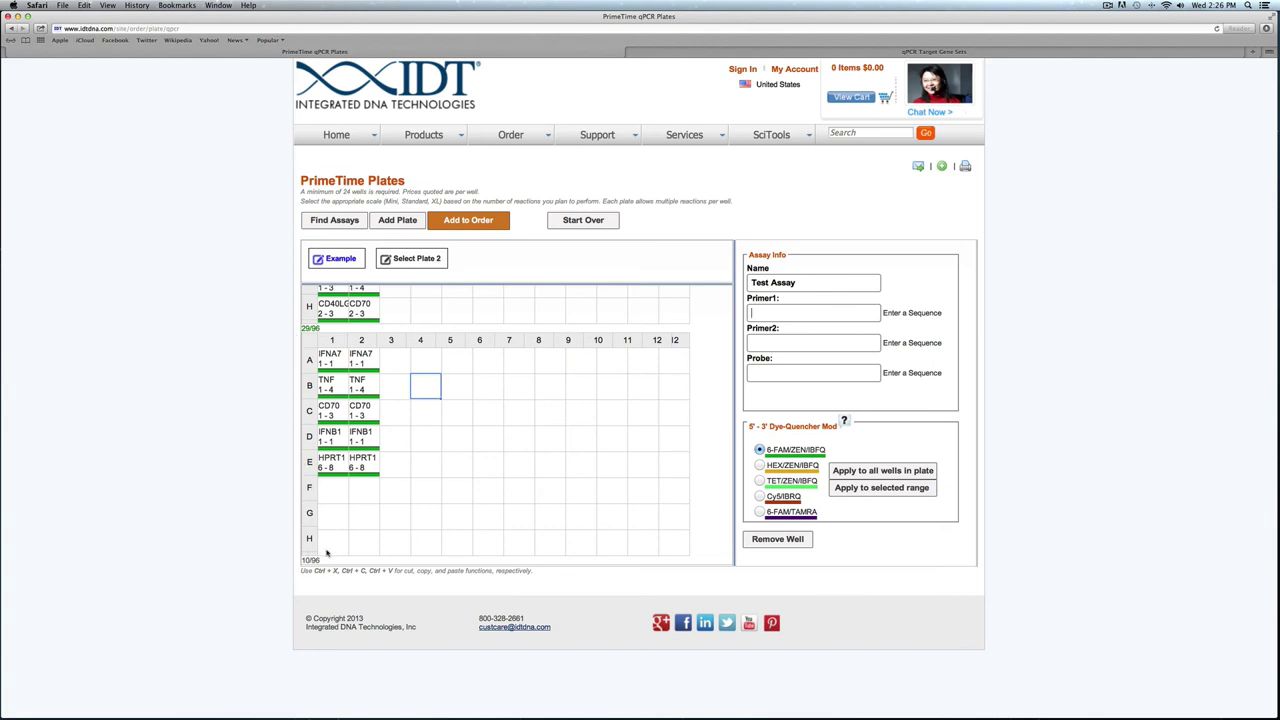
scroll(433, 450, up, 5)
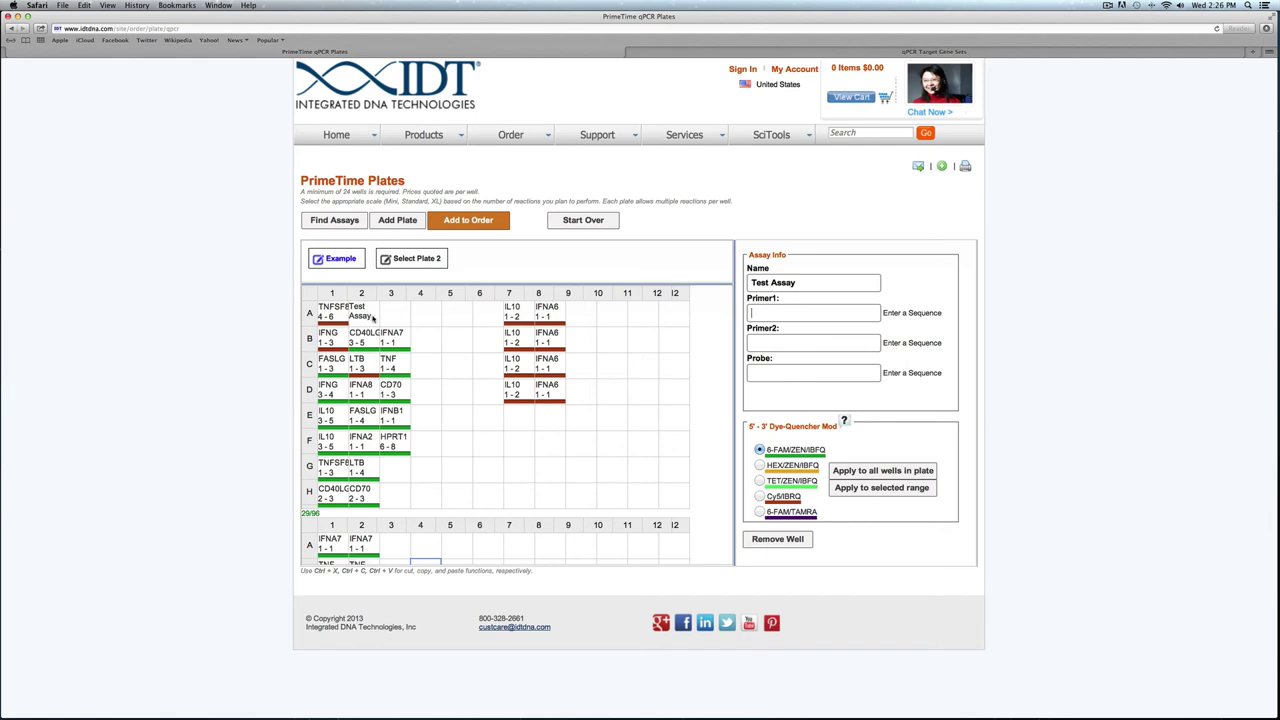
click(397, 343)
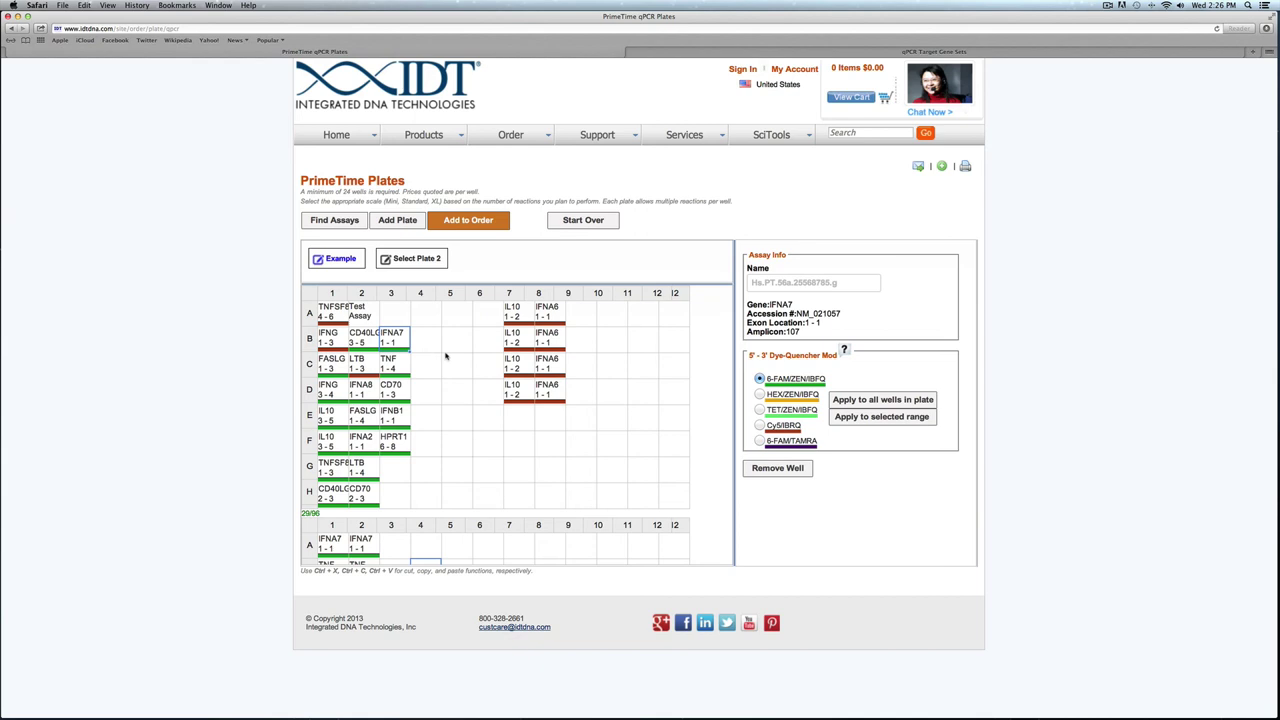
Step: Start a new PrimeTime primers-only plate order from the qPCR Plates options
scroll(450, 365, down, 1)
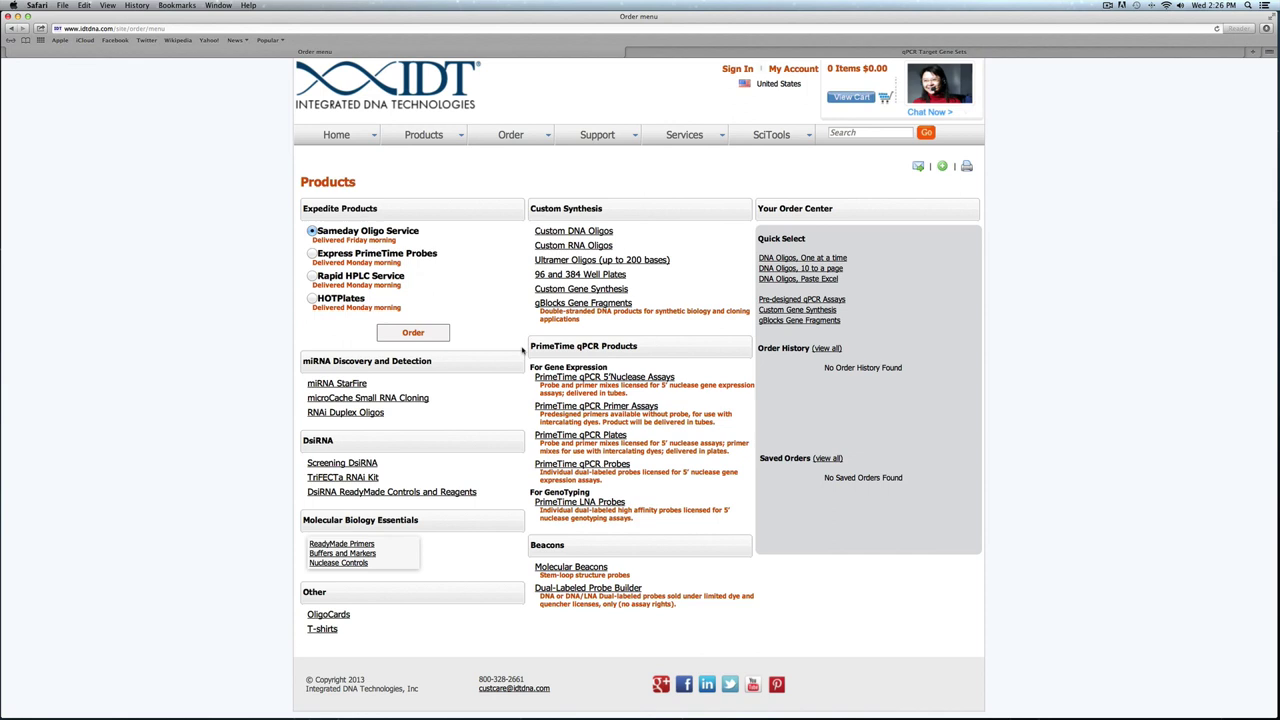
click(576, 438)
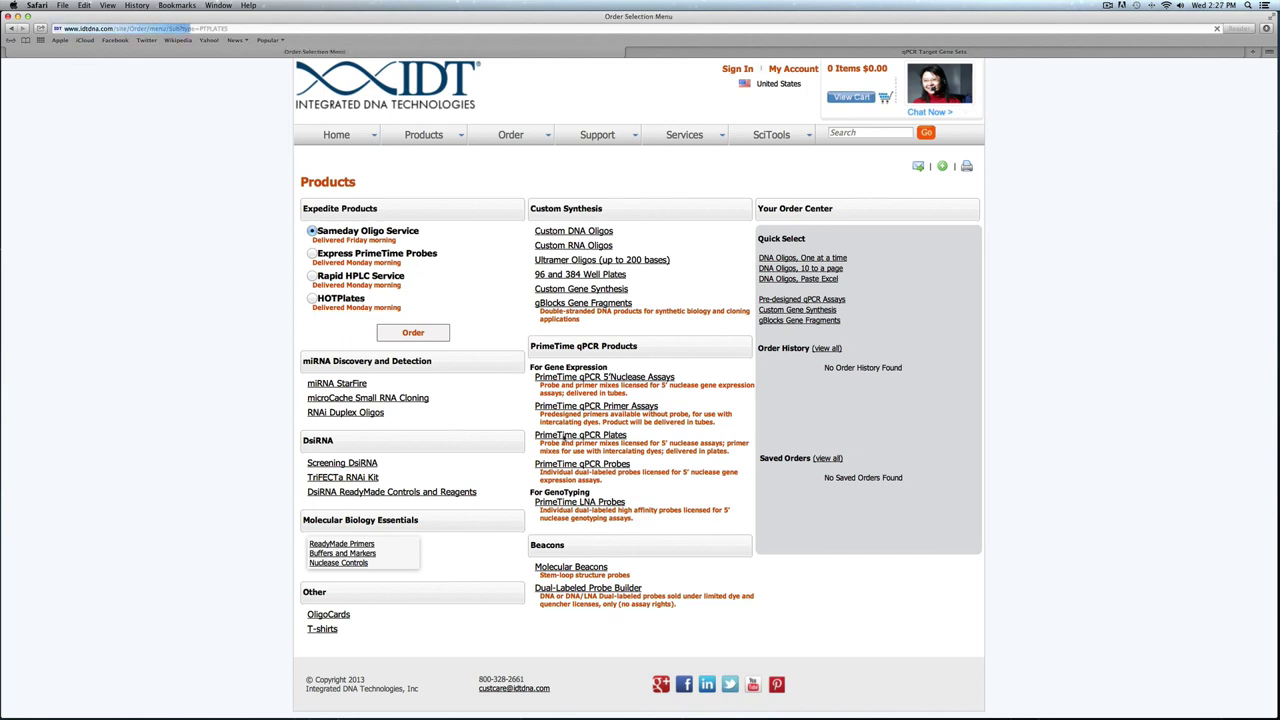
click(424, 237)
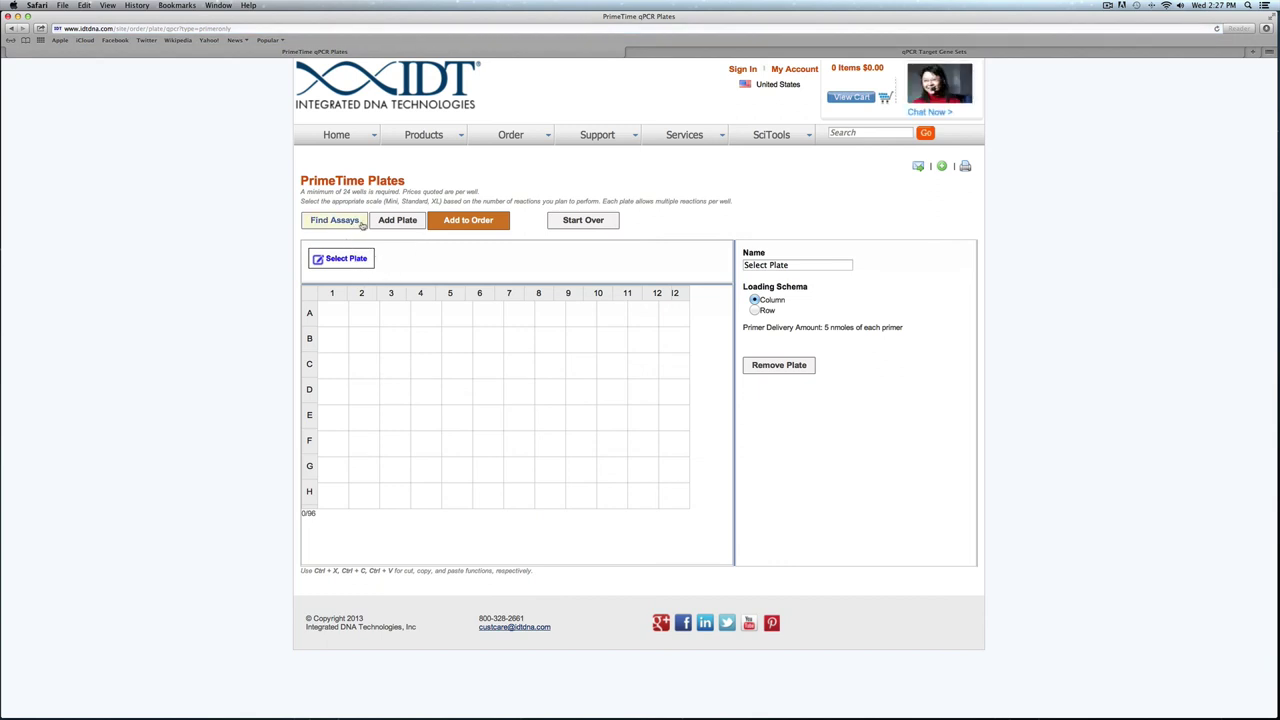
Step: Search 'HPRT' with Exact Match and top-3 limit off, adding HPRT1 to well A1
click(360, 227)
text(HPRT)
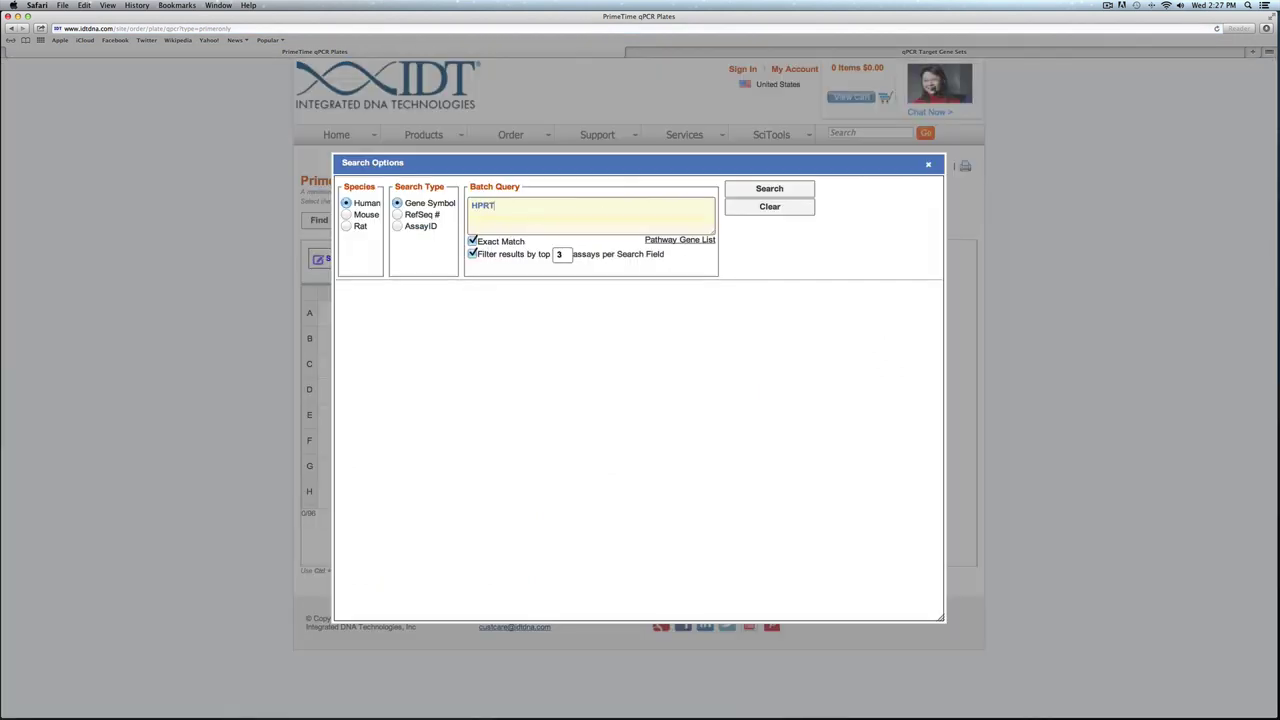
click(771, 189)
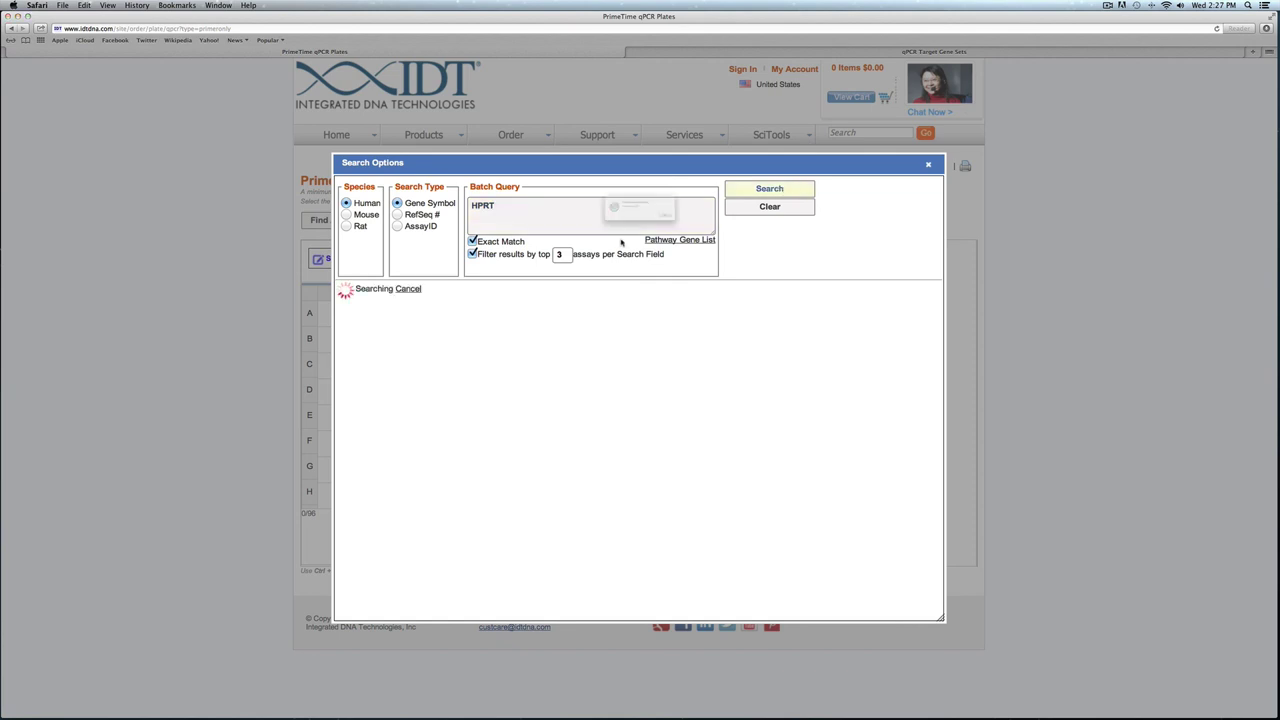
click(718, 231)
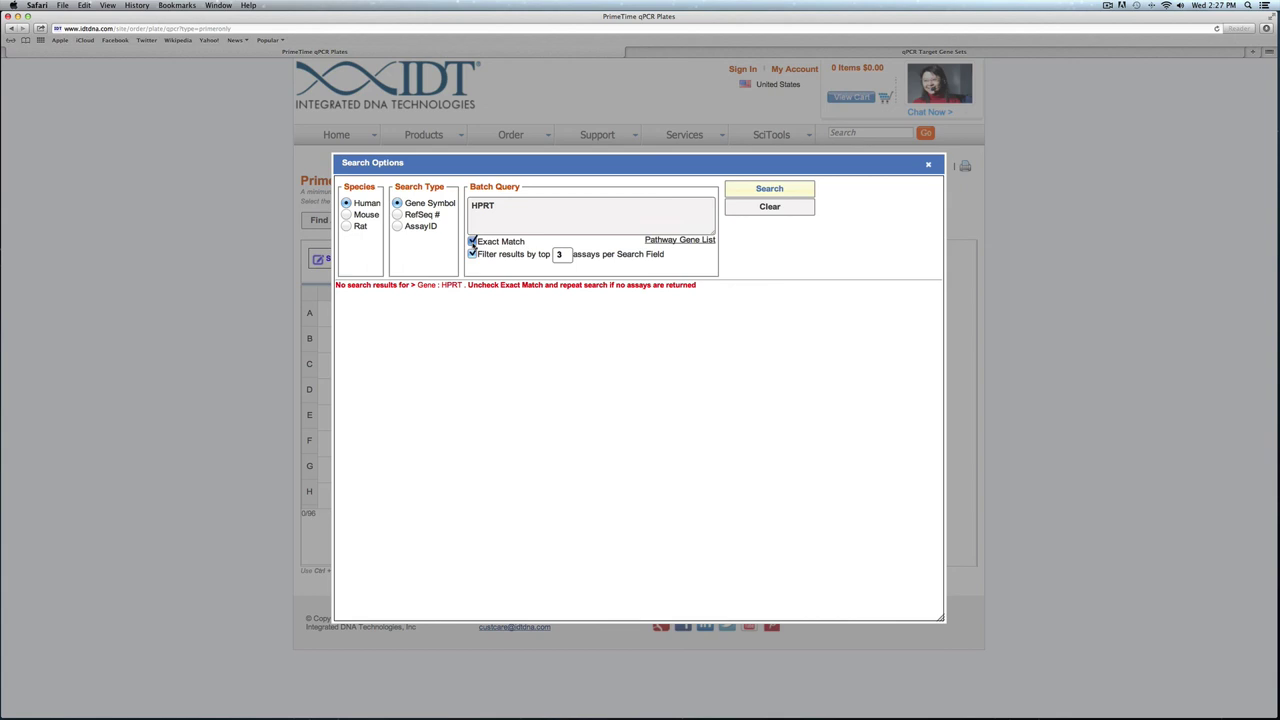
click(473, 241)
click(473, 254)
click(753, 193)
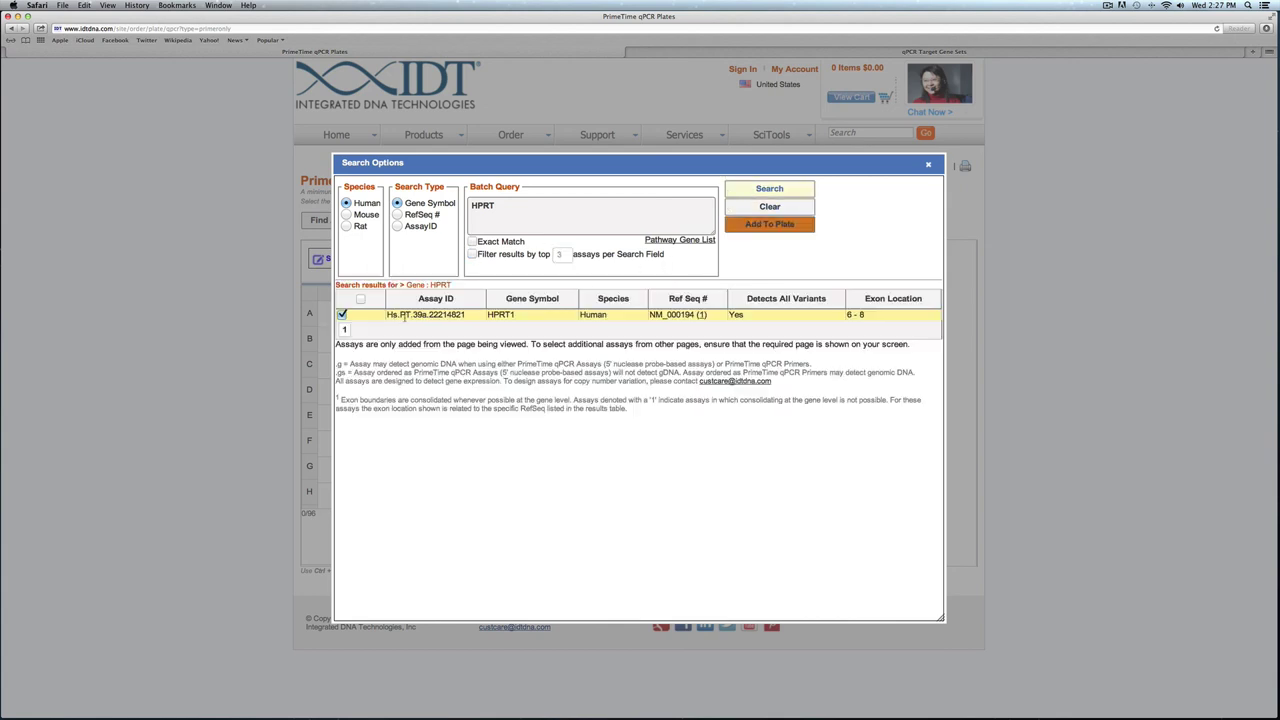
click(771, 224)
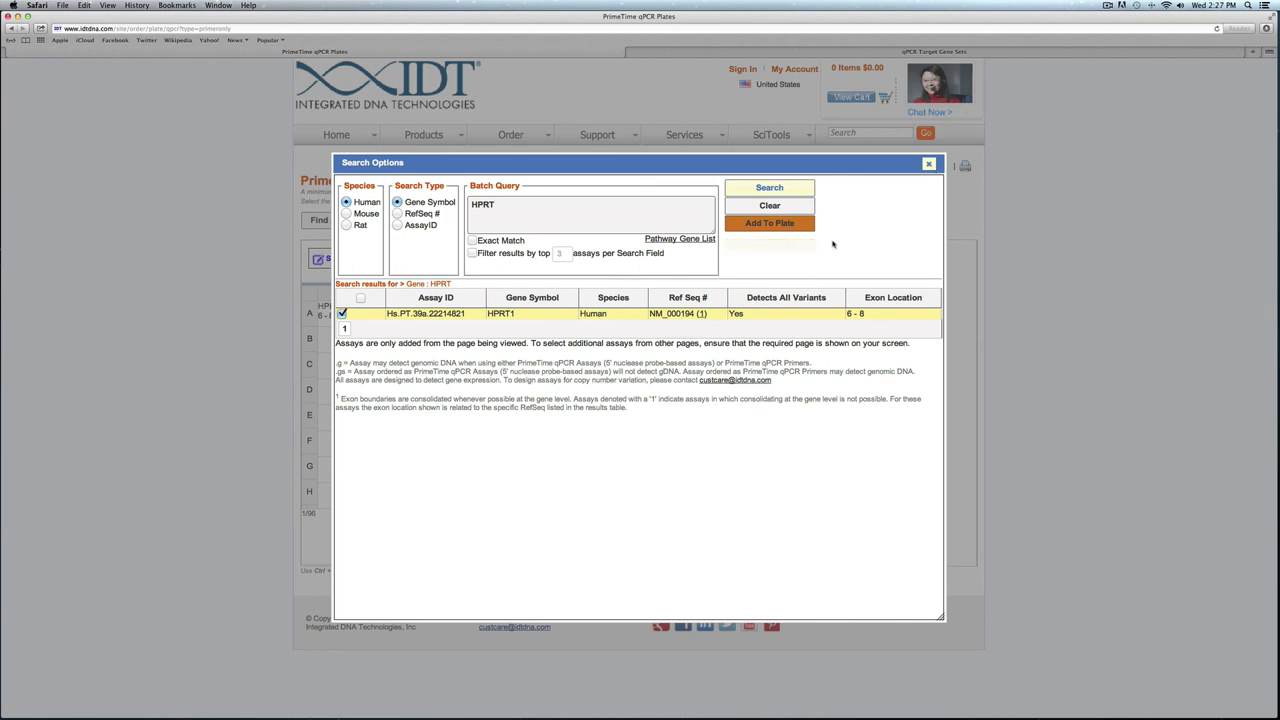
click(929, 165)
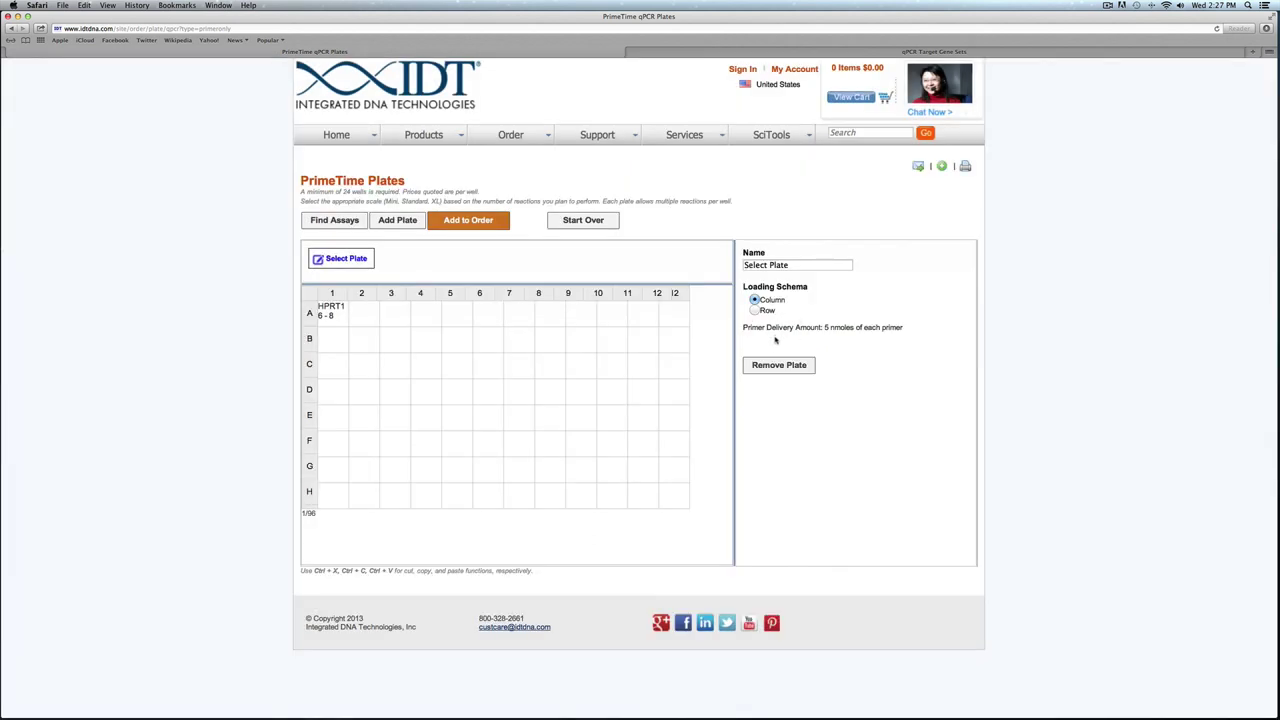